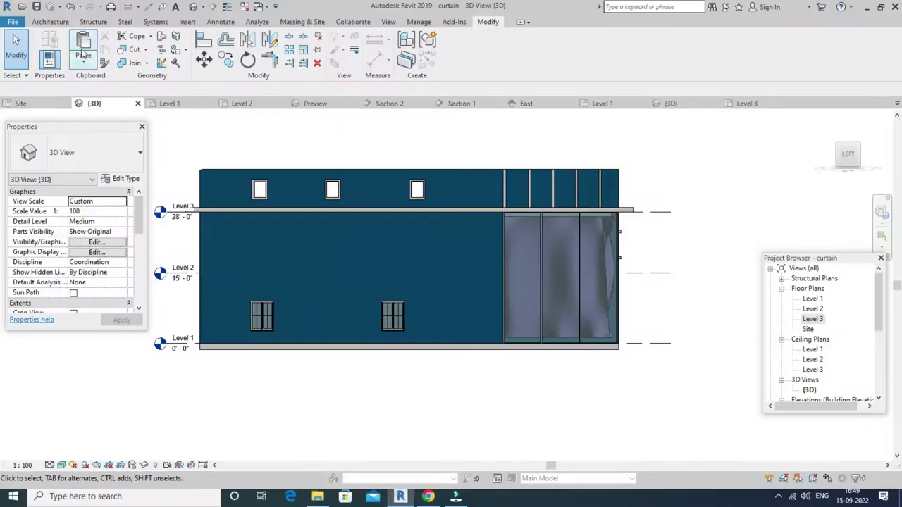
- Zoom in on the two ground-floor windows of the blue wall
{"action": "scroll", "coordinate": [354, 314], "scroll_direction": "up", "scroll_amount": 2}
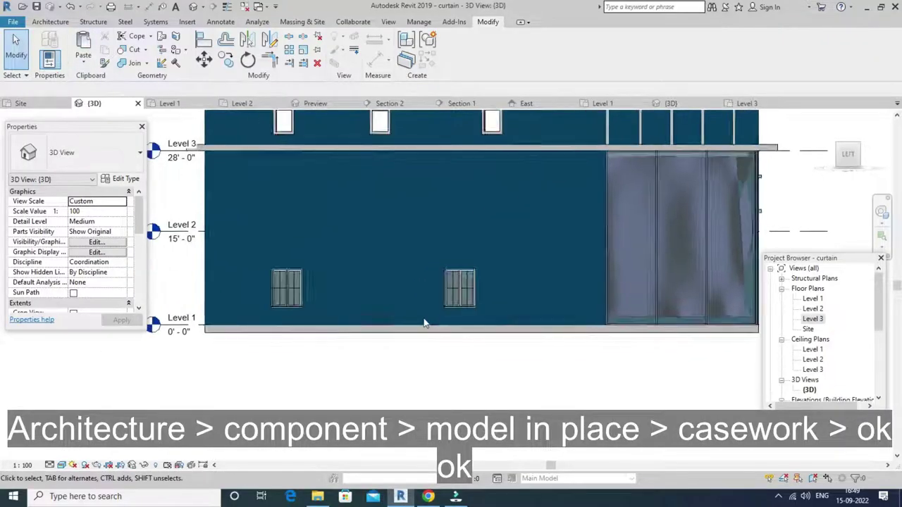
{"action": "scroll", "coordinate": [423, 322], "scroll_direction": "up", "scroll_amount": 3}
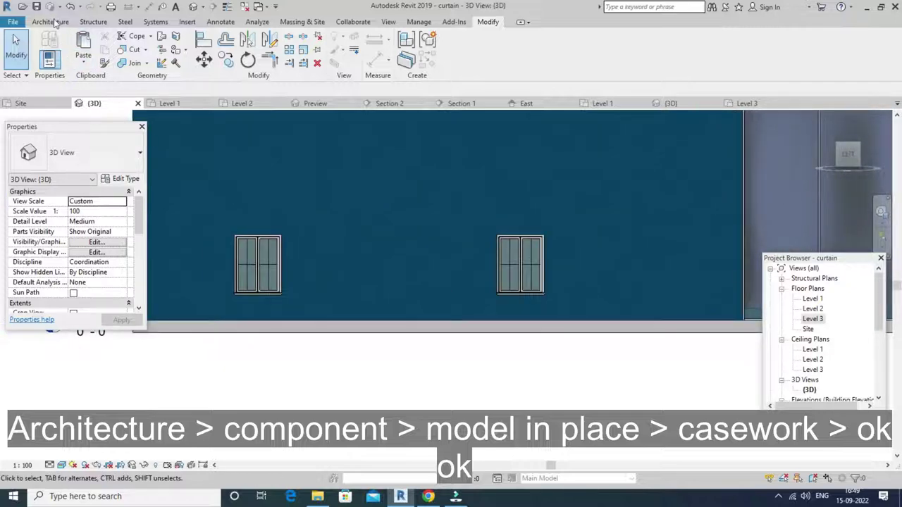
- Create an in-place model in the Casework category, keeping the name Casework 4
{"action": "left_click", "coordinate": [55, 23]}
{"action": "left_click", "coordinate": [124, 61]}
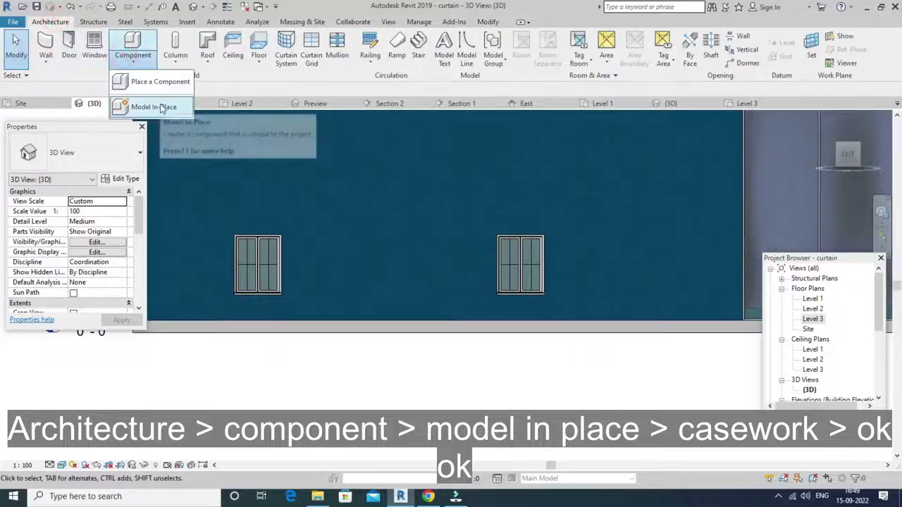
{"action": "left_click", "coordinate": [161, 103]}
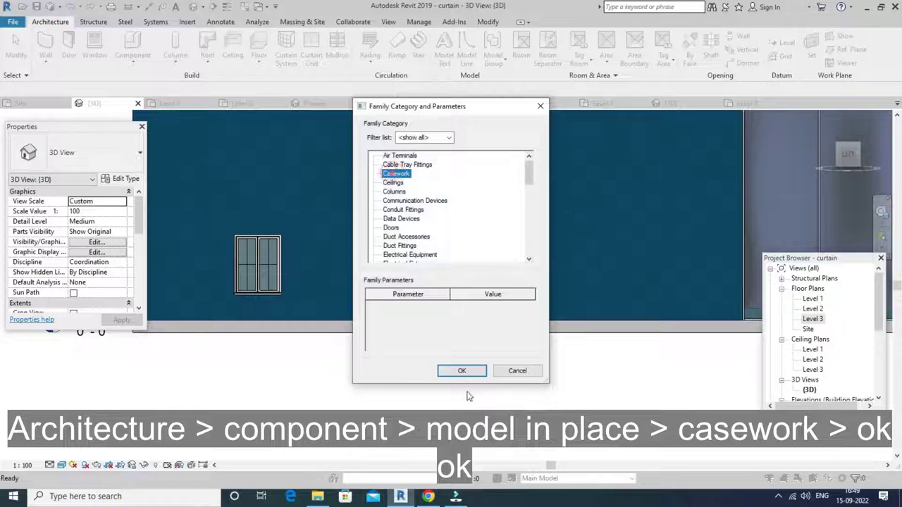
{"action": "left_click", "coordinate": [463, 371]}
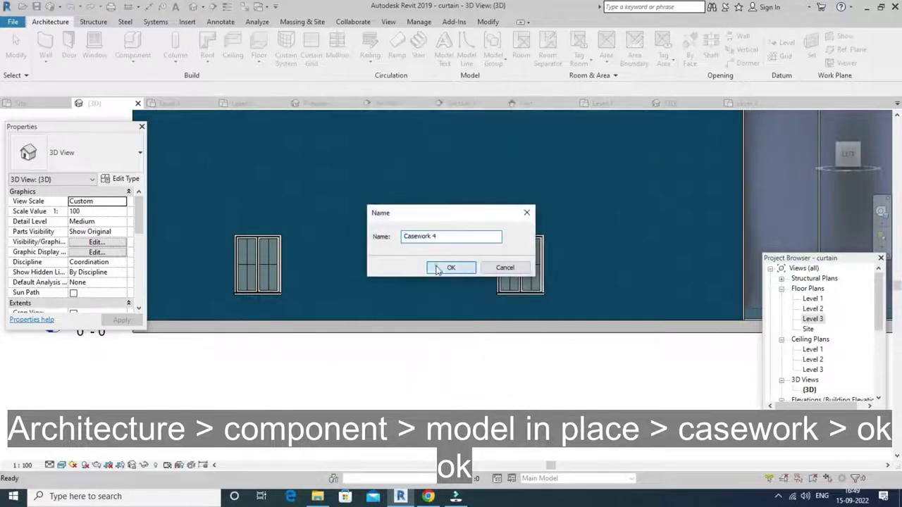
{"action": "left_click", "coordinate": [437, 270]}
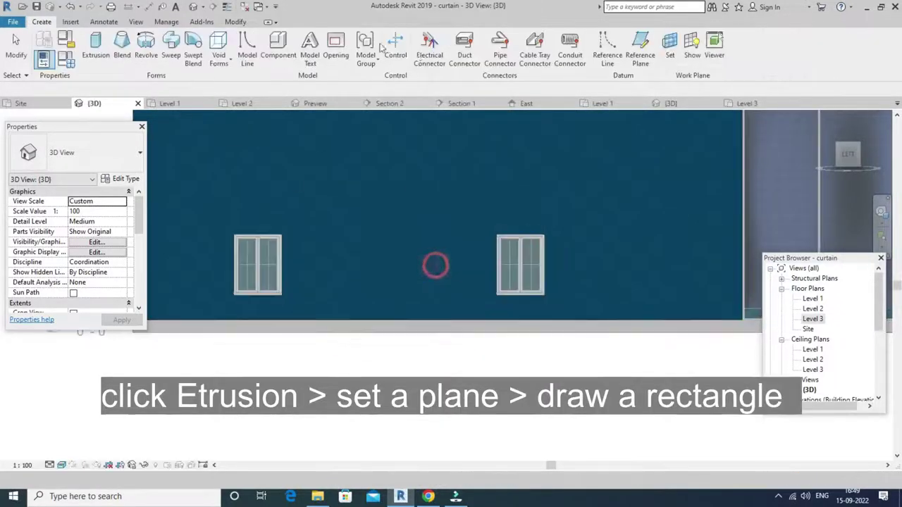
- Start a solid extrusion and pick the blue wall face as its work plane
{"action": "left_click", "coordinate": [97, 47]}
{"action": "left_click", "coordinate": [487, 48]}
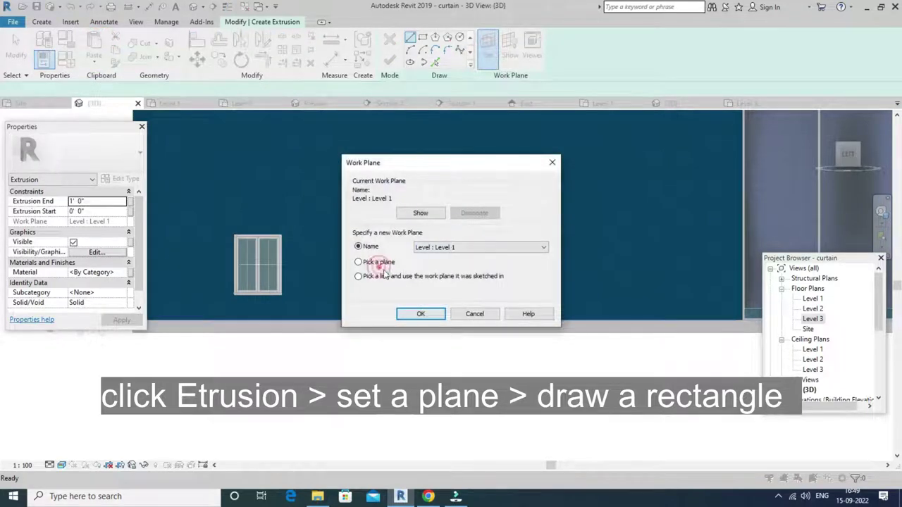
{"action": "left_click", "coordinate": [422, 315]}
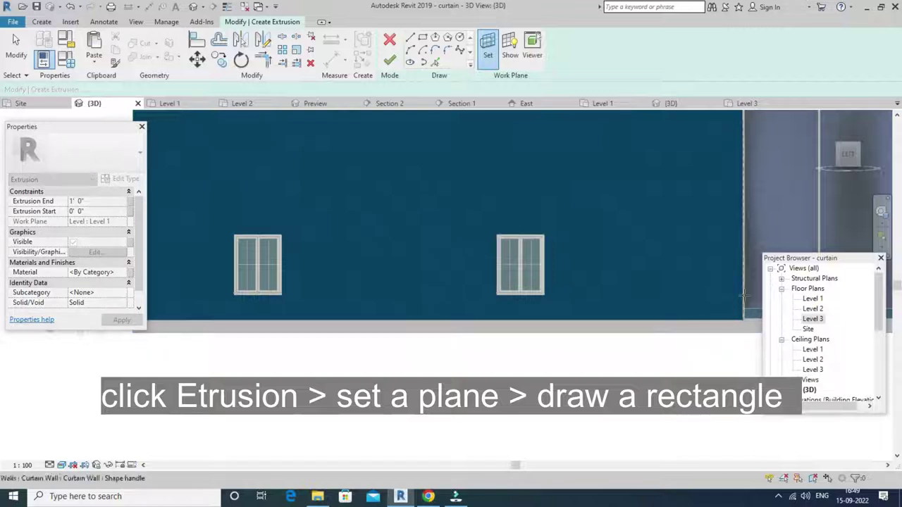
{"action": "scroll", "coordinate": [714, 317], "scroll_direction": "down", "scroll_amount": 3}
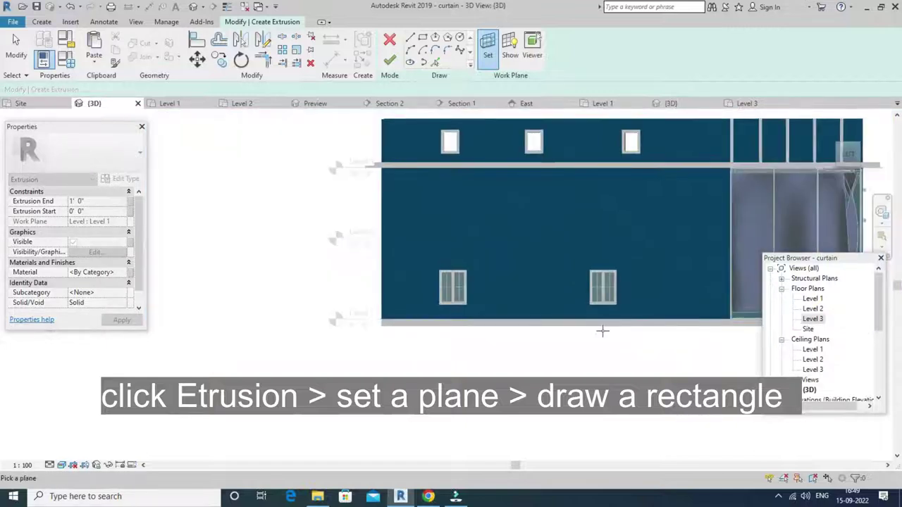
{"action": "left_click", "coordinate": [615, 122]}
- Draw a rectangle tracing the left window's outline, corner to corner
{"action": "left_click", "coordinate": [614, 120]}
{"action": "scroll", "coordinate": [508, 263], "scroll_direction": "up", "scroll_amount": 2}
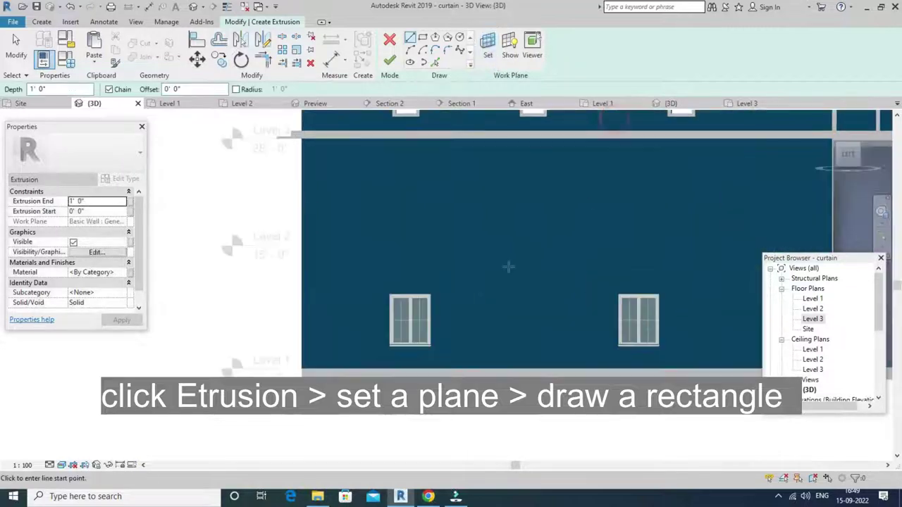
{"action": "scroll", "coordinate": [497, 275], "scroll_direction": "up", "scroll_amount": 2}
{"action": "scroll", "coordinate": [424, 276], "scroll_direction": "up", "scroll_amount": 2}
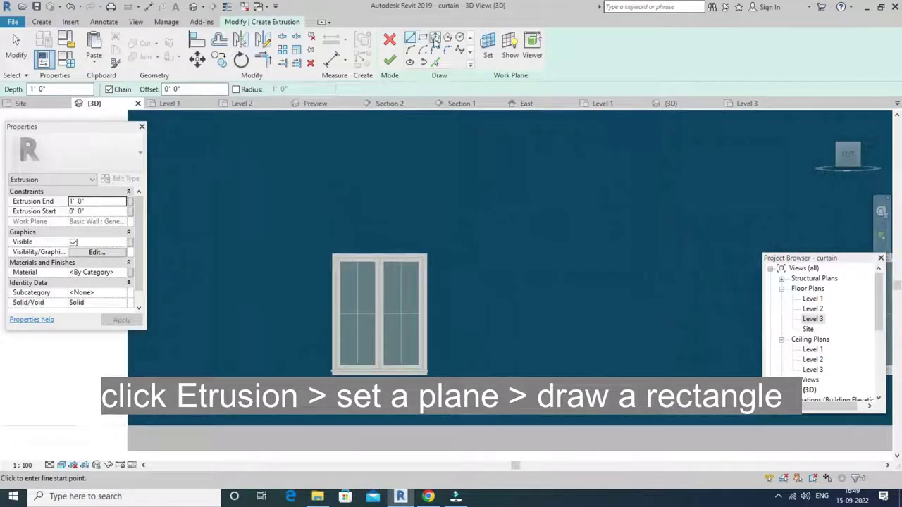
{"action": "left_click", "coordinate": [423, 39]}
{"action": "scroll", "coordinate": [331, 310], "scroll_direction": "up", "scroll_amount": 2}
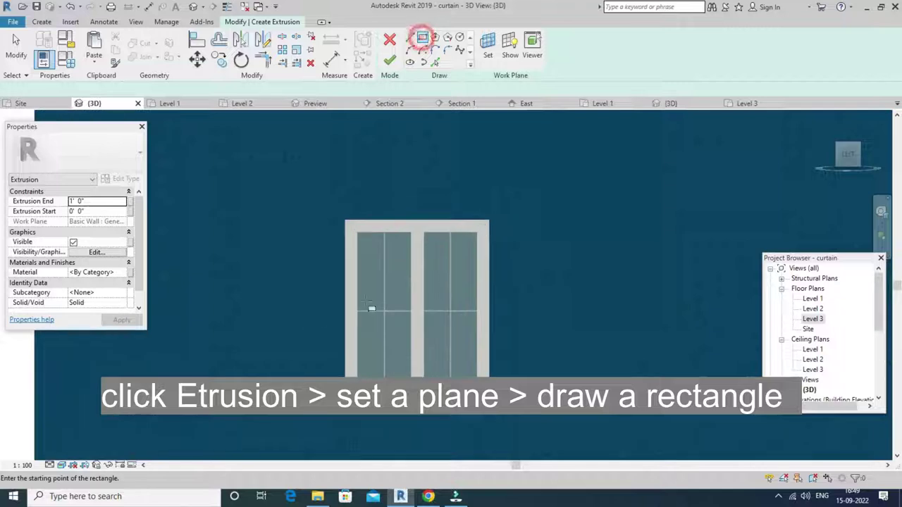
{"action": "left_click", "coordinate": [345, 220]}
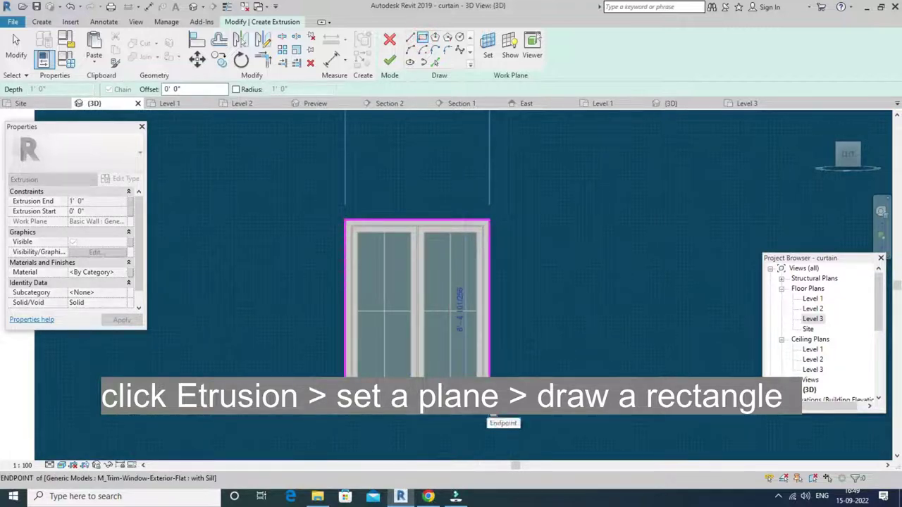
{"action": "left_click", "coordinate": [490, 412]}
- Draw a second rectangle tracing the right window's outline
{"action": "scroll", "coordinate": [532, 367], "scroll_direction": "down", "scroll_amount": 2}
{"action": "mouse_move", "coordinate": [531, 367]}
{"action": "middle_mouse_down"}
{"action": "mouse_move", "coordinate": [455, 362]}
{"action": "mouse_move", "coordinate": [447, 329]}
{"action": "middle_mouse_up"}
{"action": "scroll", "coordinate": [456, 362], "scroll_direction": "down", "scroll_amount": 2}
{"action": "scroll", "coordinate": [465, 296], "scroll_direction": "up", "scroll_amount": 3}
{"action": "scroll", "coordinate": [471, 257], "scroll_direction": "up", "scroll_amount": 2}
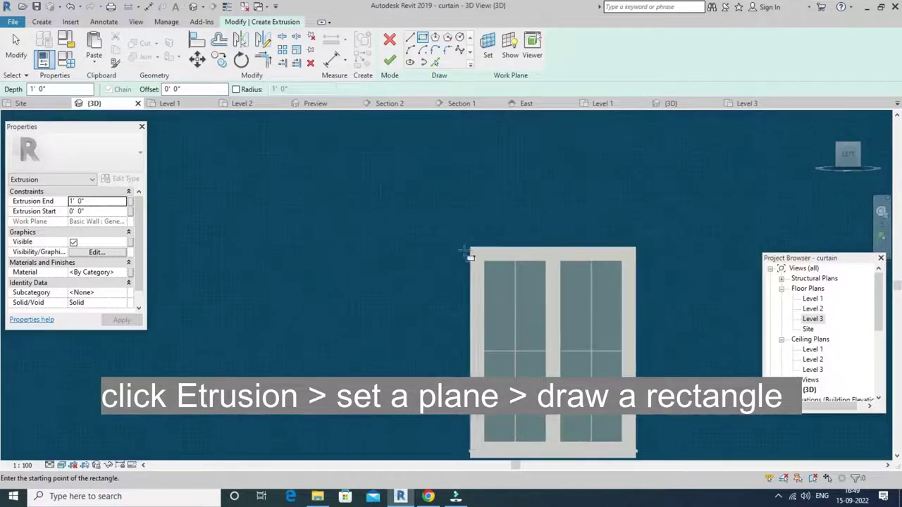
{"action": "left_click", "coordinate": [471, 249]}
{"action": "scroll", "coordinate": [578, 444], "scroll_direction": "down", "scroll_amount": 1}
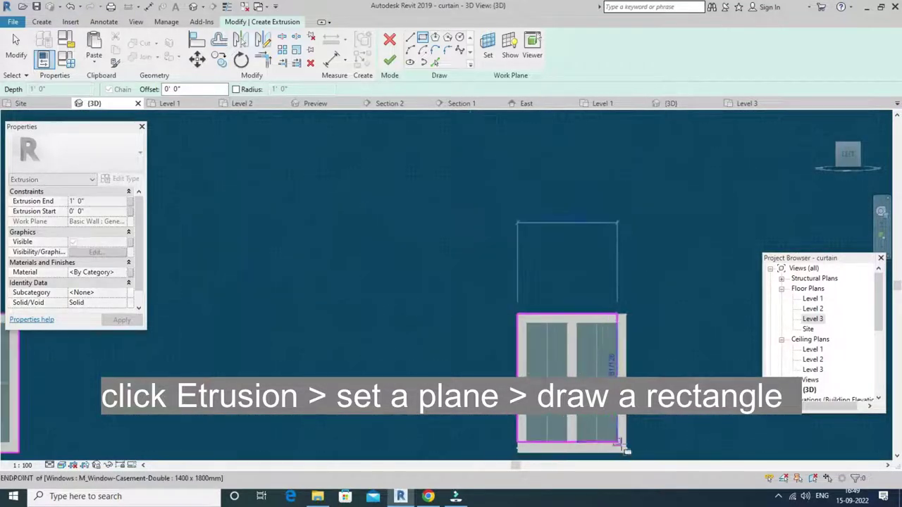
{"action": "scroll", "coordinate": [624, 451], "scroll_direction": "up", "scroll_amount": 2}
{"action": "left_click", "coordinate": [624, 451]}
{"action": "middle_click_drag", "start_coordinate": [624, 452], "coordinate": [624, 368]}
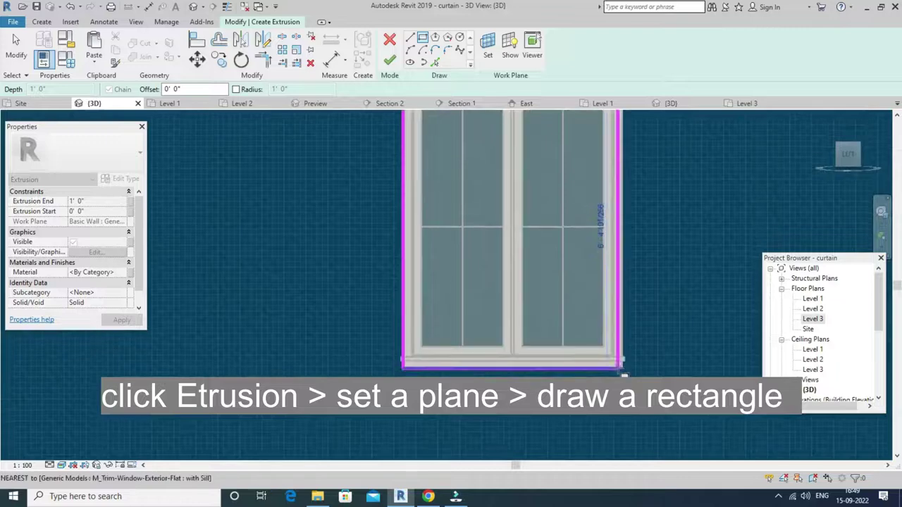
{"action": "left_click", "coordinate": [622, 368]}
- Set the sketch offset to 6" and draw an outer rectangle around the left window
{"action": "scroll", "coordinate": [597, 379], "scroll_direction": "down", "scroll_amount": 2}
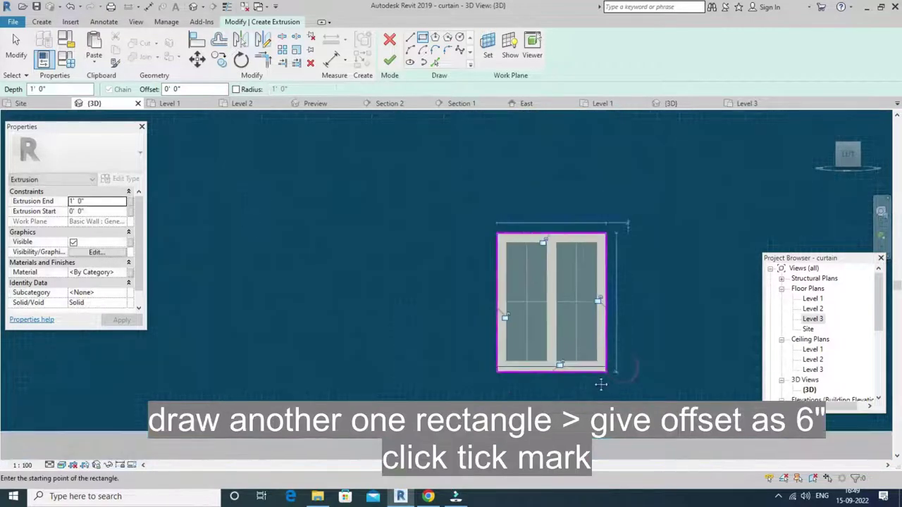
{"action": "scroll", "coordinate": [557, 377], "scroll_direction": "down", "scroll_amount": 2}
{"action": "middle_click_drag", "start_coordinate": [533, 376], "coordinate": [601, 377]}
{"action": "type", "text": "6"}
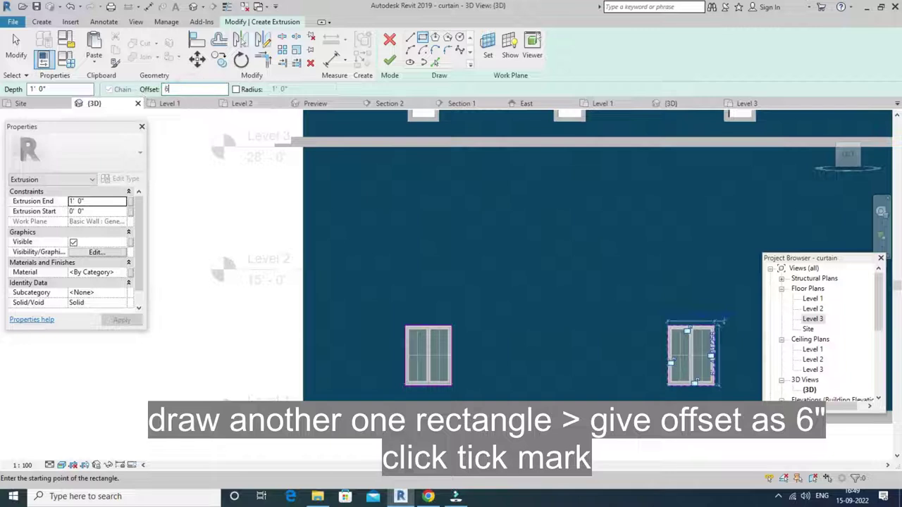
{"action": "key", "text": "Return"}
{"action": "scroll", "coordinate": [437, 330], "scroll_direction": "up", "scroll_amount": 4}
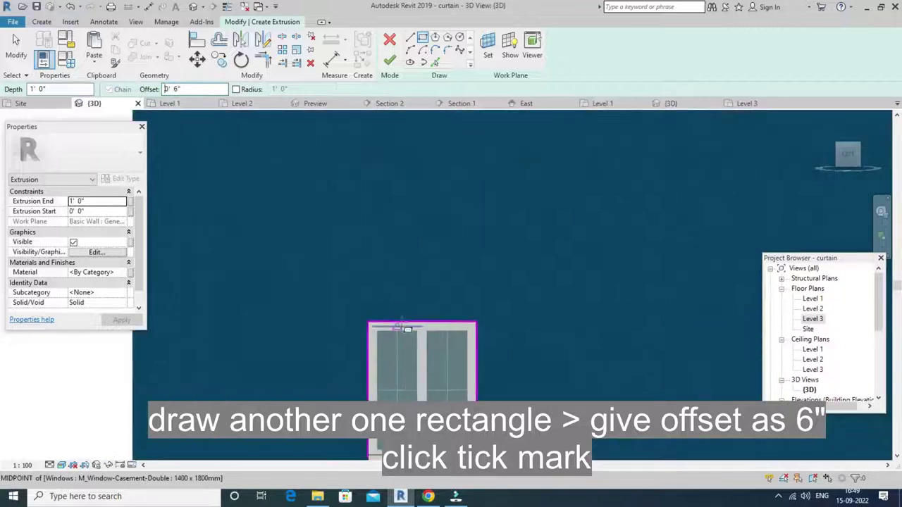
{"action": "middle_click_drag", "start_coordinate": [364, 321], "coordinate": [345, 266]}
{"action": "left_click", "coordinate": [350, 269]}
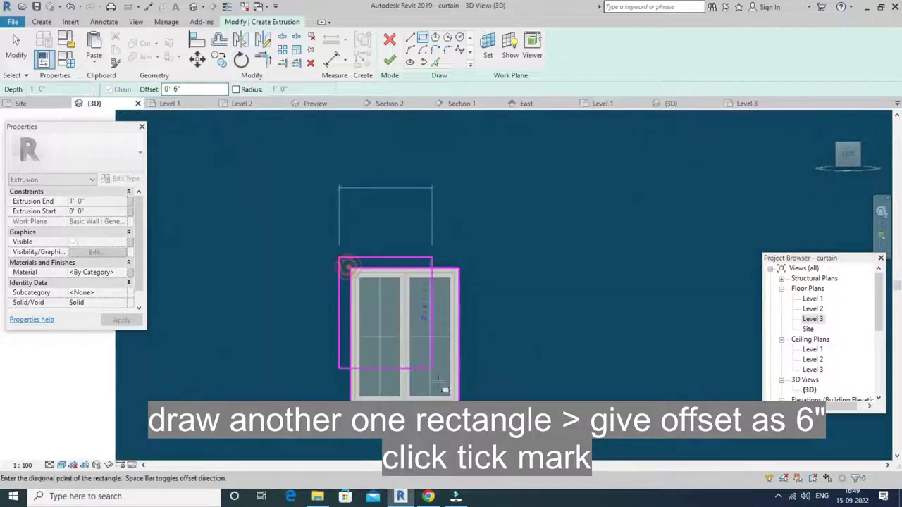
{"action": "left_click", "coordinate": [459, 400]}
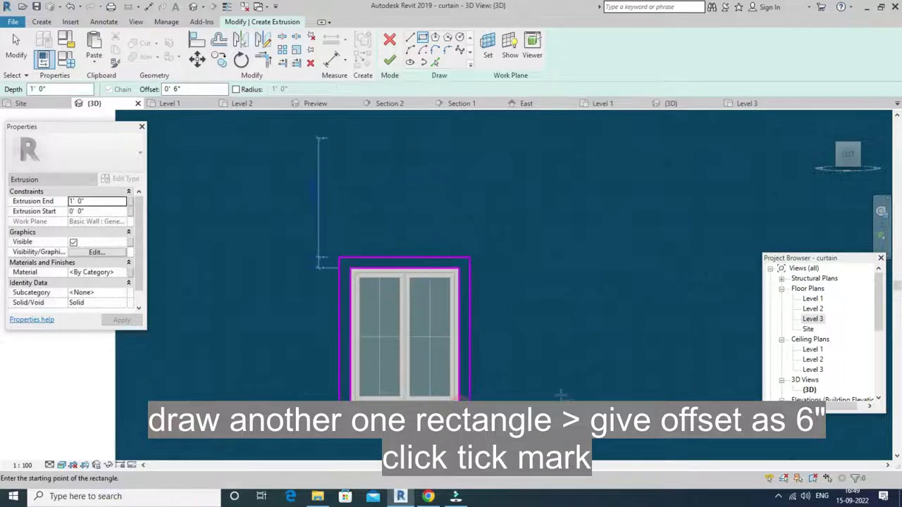
- Draw the 6"-offset outer rectangle around the right window
{"action": "scroll", "coordinate": [459, 400], "scroll_direction": "down", "scroll_amount": 3}
{"action": "middle_click_drag", "start_coordinate": [744, 318], "coordinate": [487, 318]}
{"action": "scroll", "coordinate": [532, 308], "scroll_direction": "up", "scroll_amount": 2}
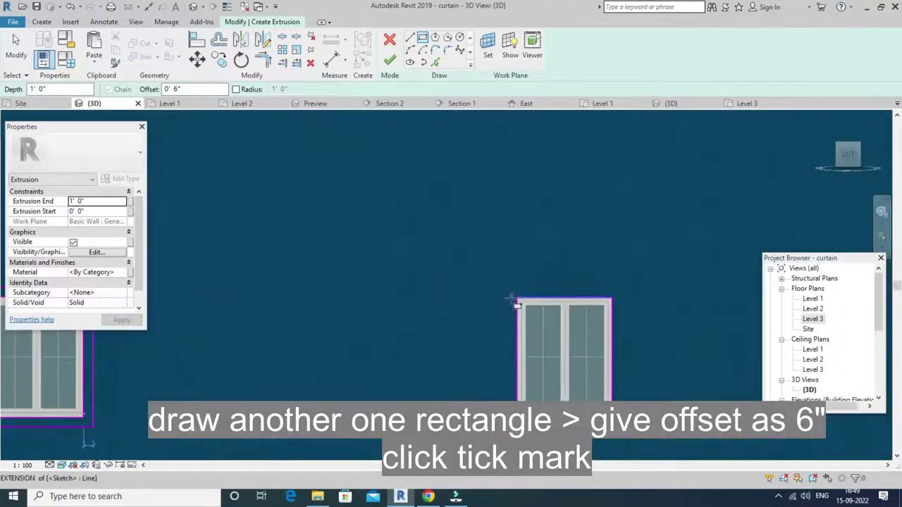
{"action": "left_click", "coordinate": [518, 298]}
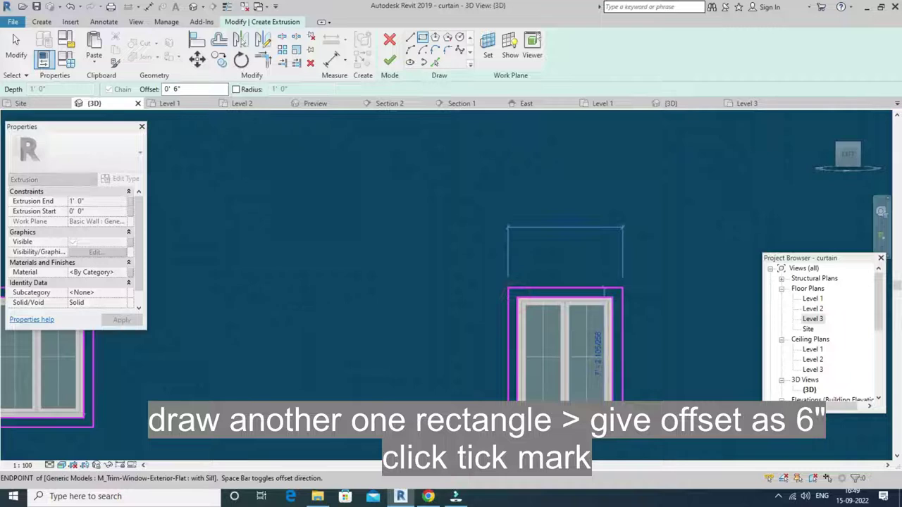
{"action": "left_click", "coordinate": [611, 439]}
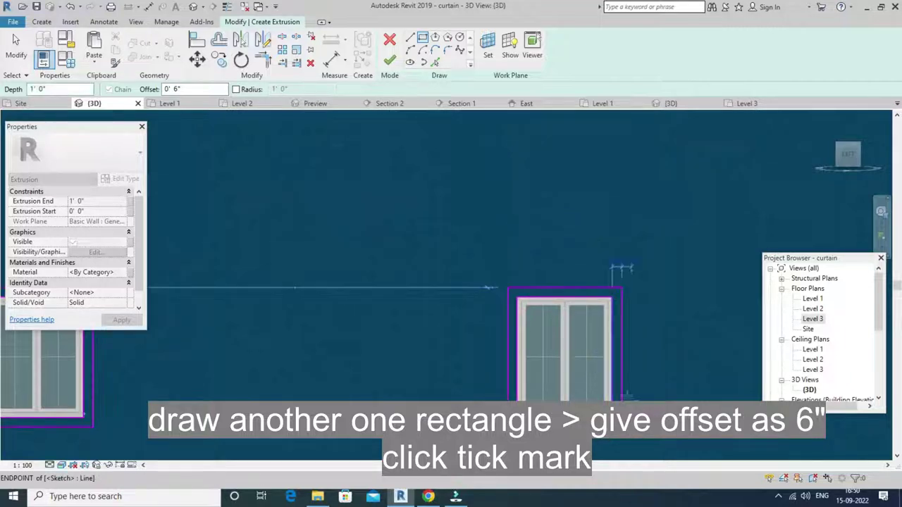
- Finish the extrusion sketch and pull the extrusion outward into deep window frames
{"action": "left_click", "coordinate": [389, 63]}
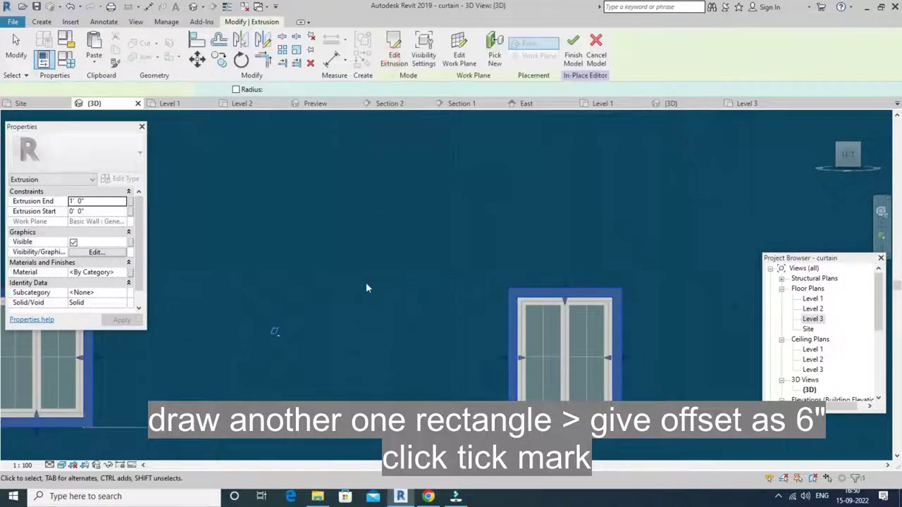
{"action": "scroll", "coordinate": [356, 332], "scroll_direction": "down", "scroll_amount": 2}
{"action": "scroll", "coordinate": [347, 352], "scroll_direction": "down", "scroll_amount": 2}
{"action": "middle_click_drag", "start_coordinate": [345, 356], "coordinate": [414, 416], "text": "shift"}
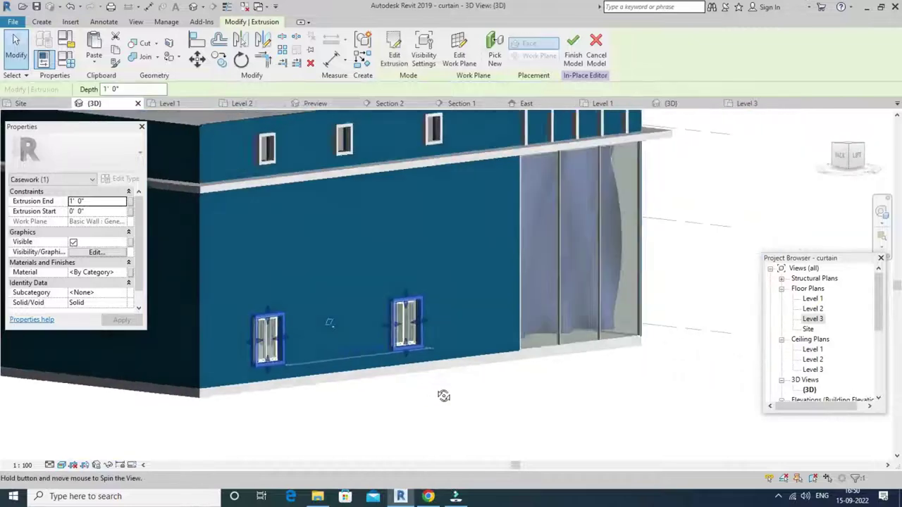
{"action": "left_click", "coordinate": [415, 416]}
{"action": "left_click", "coordinate": [299, 378]}
{"action": "mouse_move", "coordinate": [299, 378]}
{"action": "middle_mouse_down", "text": "shift"}
{"action": "mouse_move", "coordinate": [372, 403]}
{"action": "mouse_move", "coordinate": [350, 340]}
{"action": "middle_mouse_up", "text": "shift"}
{"action": "left_click_drag", "start_coordinate": [346, 336], "coordinate": [351, 335]}
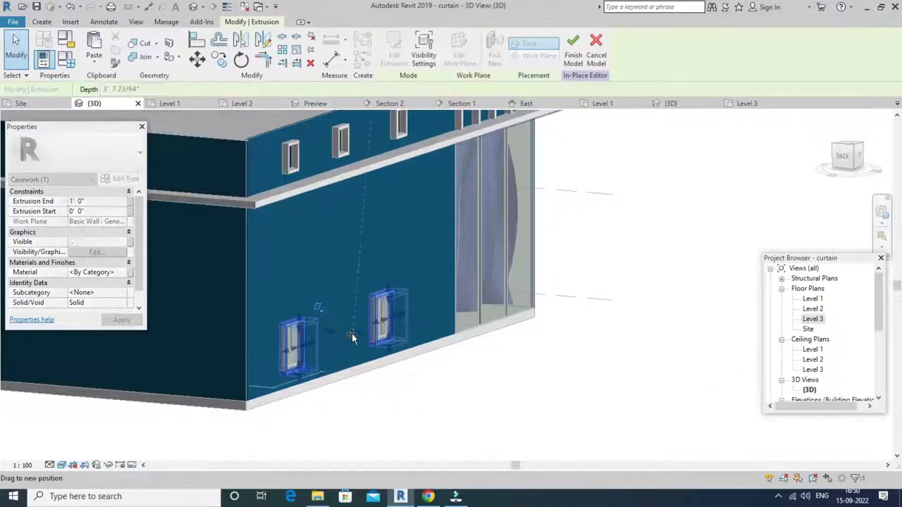
{"action": "left_click", "coordinate": [371, 405]}
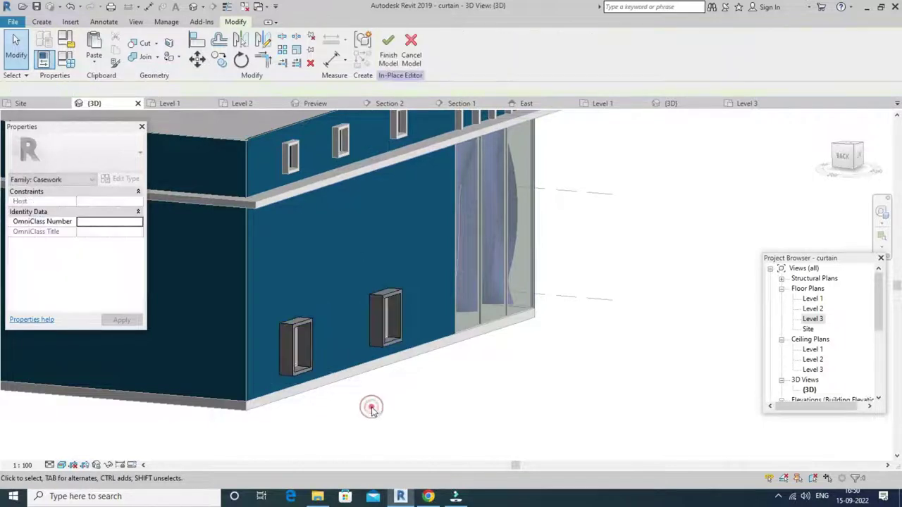
- Switch to the ViewCube's BACK view and zoom in on the frames
{"action": "mouse_move", "coordinate": [371, 405]}
{"action": "middle_mouse_down", "text": "shift"}
{"action": "mouse_move", "coordinate": [405, 416]}
{"action": "mouse_move", "coordinate": [377, 386]}
{"action": "middle_mouse_up", "text": "shift"}
{"action": "middle_click_drag", "start_coordinate": [371, 353], "coordinate": [624, 236], "text": "shift"}
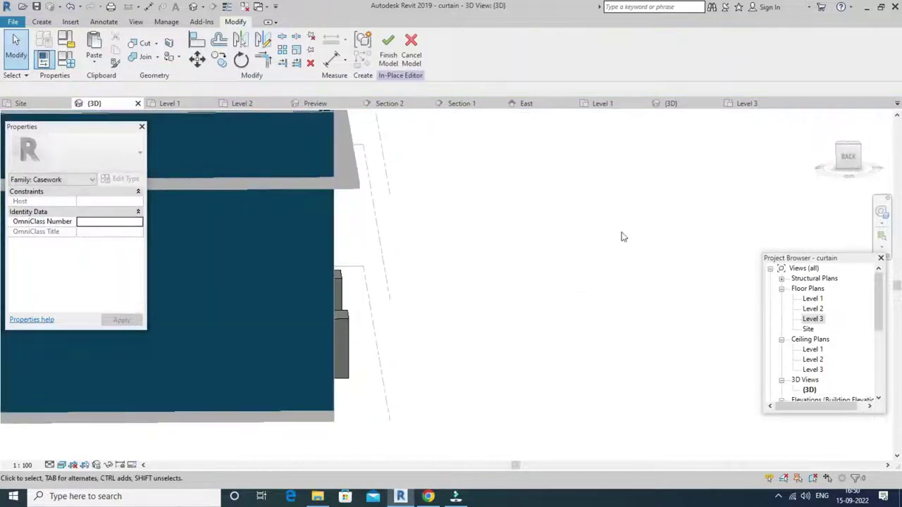
{"action": "left_click", "coordinate": [850, 159]}
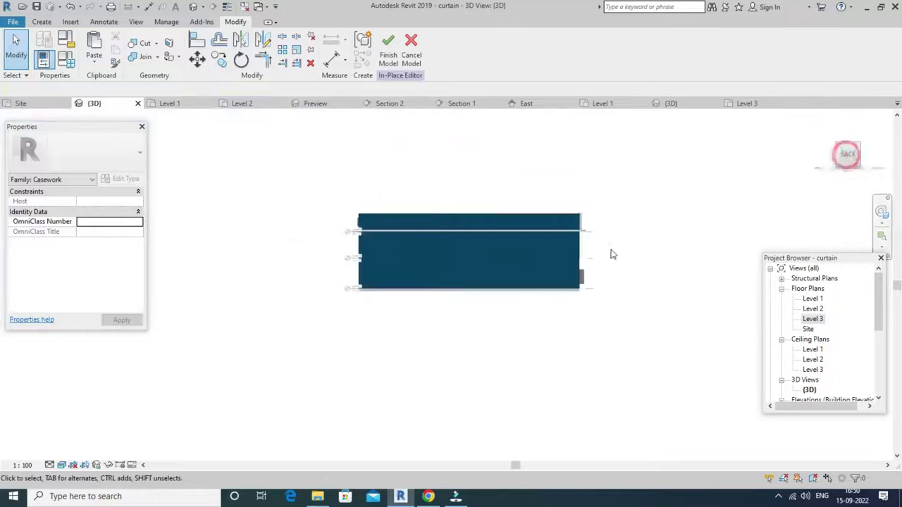
{"action": "scroll", "coordinate": [610, 252], "scroll_direction": "up", "scroll_amount": 2}
{"action": "scroll", "coordinate": [533, 346], "scroll_direction": "up", "scroll_amount": 2}
{"action": "scroll", "coordinate": [471, 329], "scroll_direction": "up", "scroll_amount": 2}
{"action": "scroll", "coordinate": [457, 309], "scroll_direction": "up", "scroll_amount": 2}
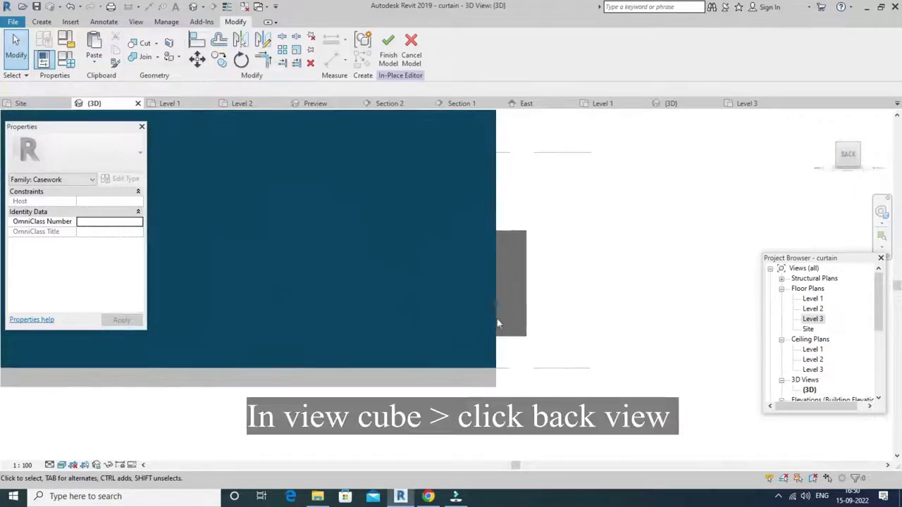
- Start a void extrusion and choose Pick a plane for its sketch work plane
{"action": "left_click", "coordinate": [43, 21]}
{"action": "left_click", "coordinate": [219, 49]}
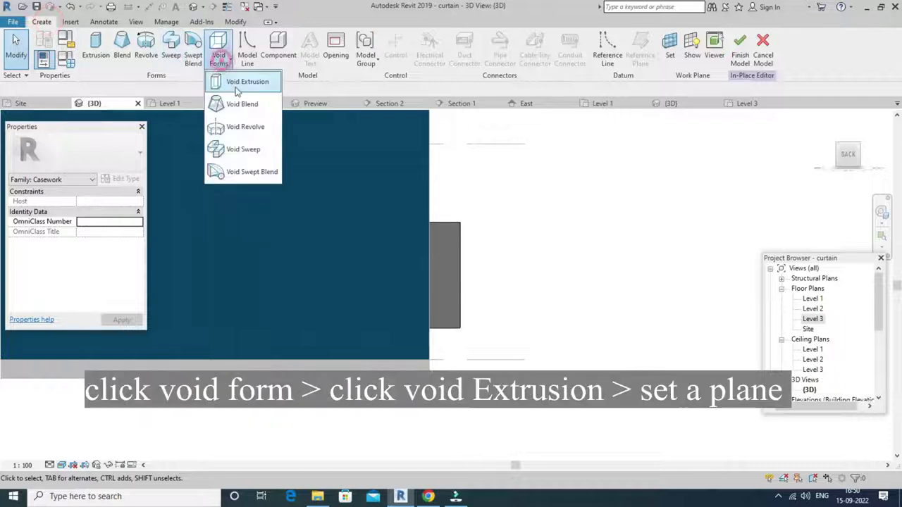
{"action": "left_click", "coordinate": [234, 81]}
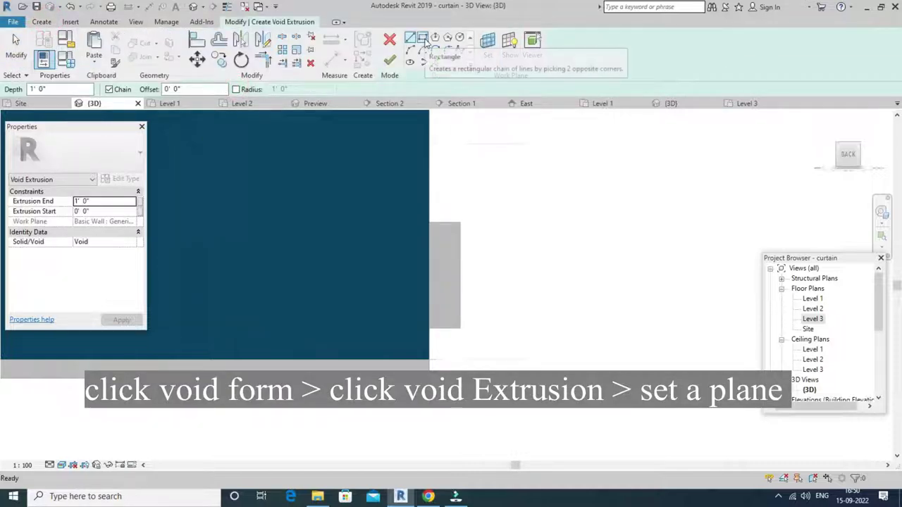
{"action": "scroll", "coordinate": [451, 240], "scroll_direction": "up", "scroll_amount": 3}
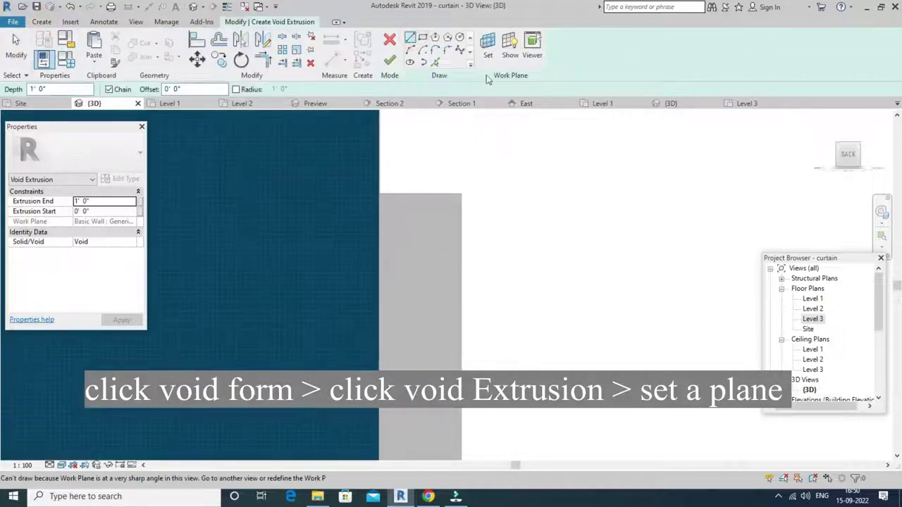
{"action": "left_click", "coordinate": [488, 49]}
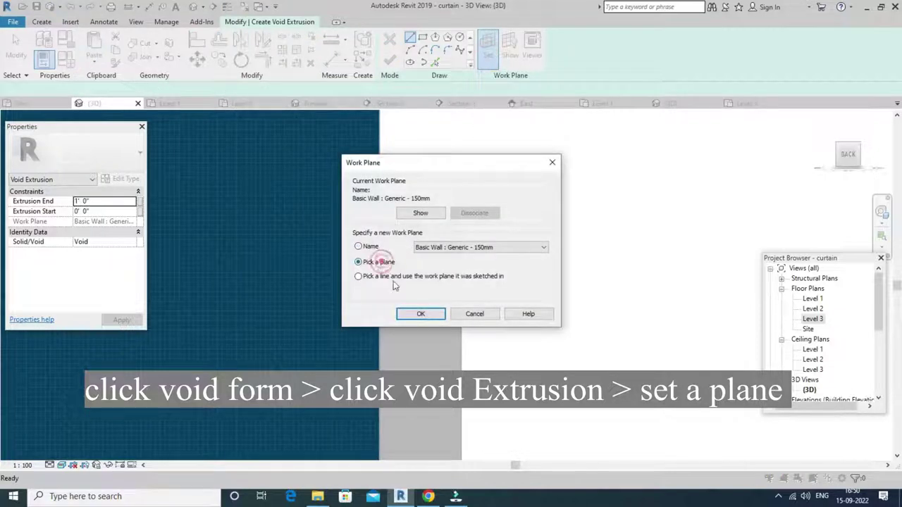
{"action": "left_click", "coordinate": [410, 313]}
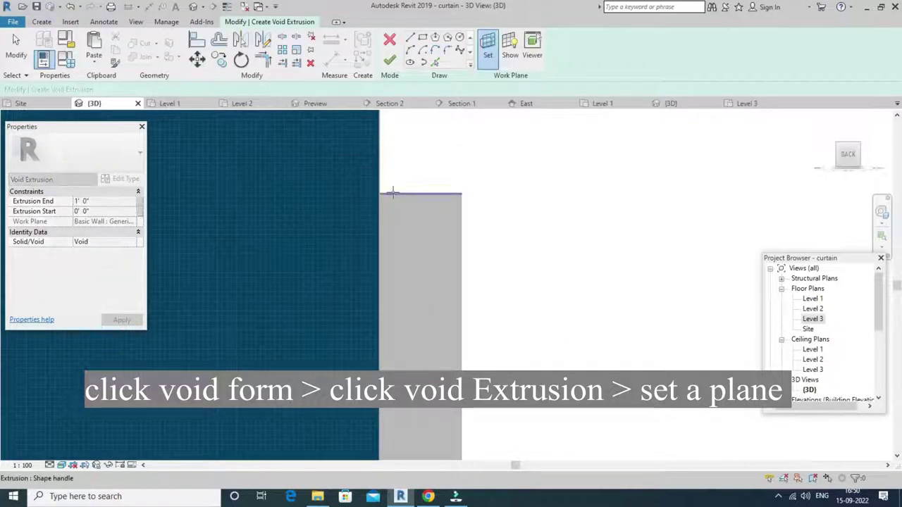
{"action": "middle_click_drag", "start_coordinate": [397, 344], "coordinate": [379, 358], "text": "shift"}
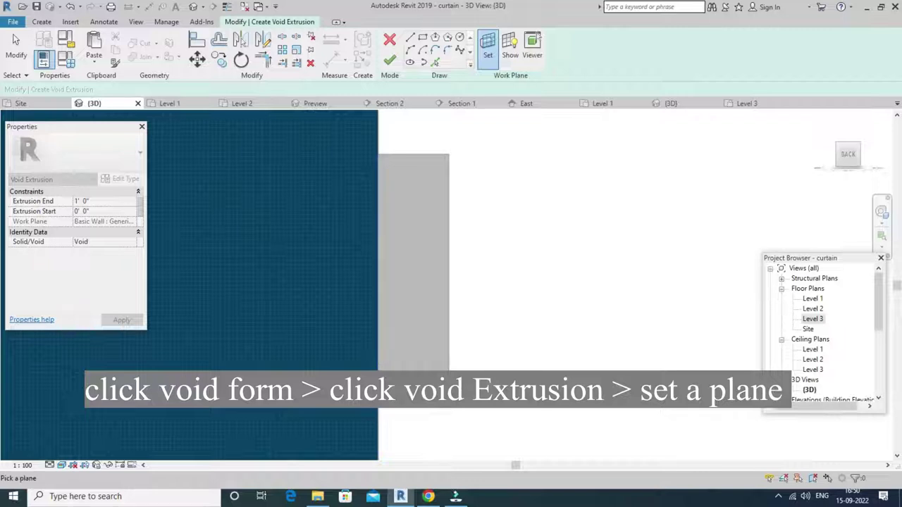
- Sketch a closed tapered wedge with a diagonal edge on the frame's side face, then finish the void
{"action": "left_click", "coordinate": [413, 268]}
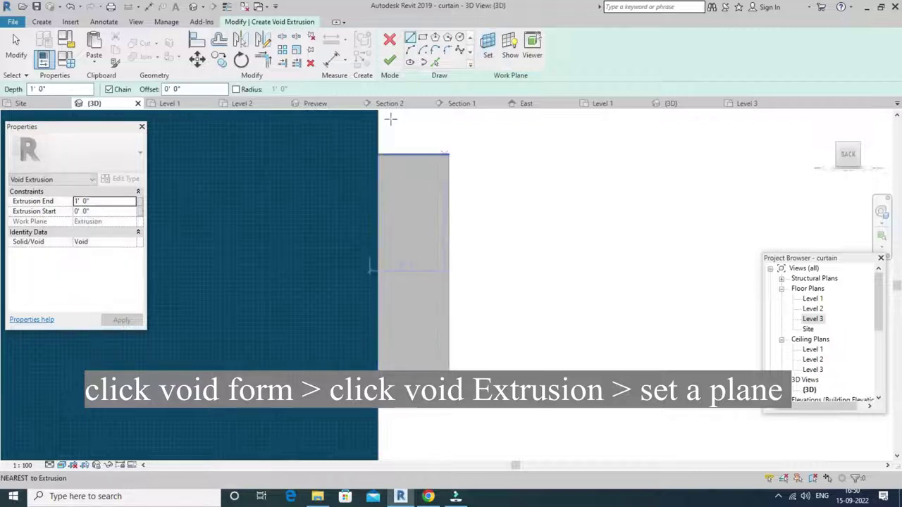
{"action": "left_click", "coordinate": [447, 154]}
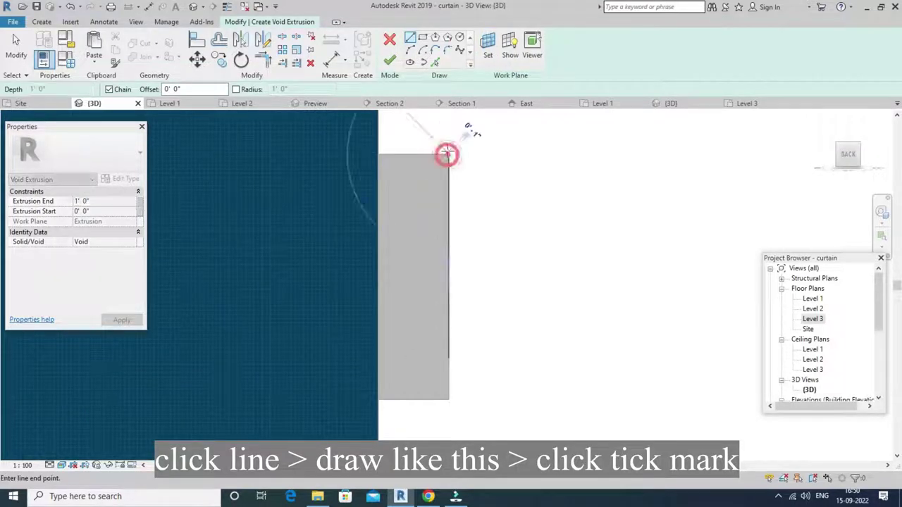
{"action": "left_click", "coordinate": [378, 399]}
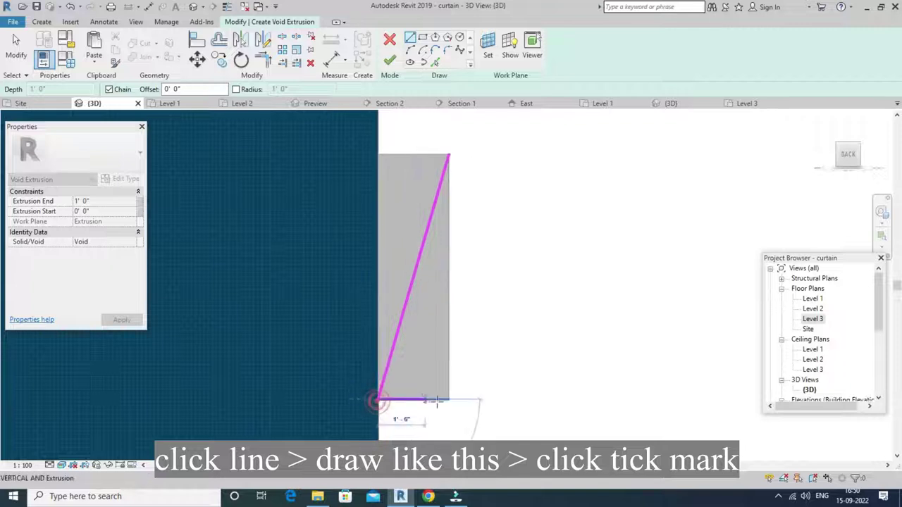
{"action": "left_click", "coordinate": [475, 399]}
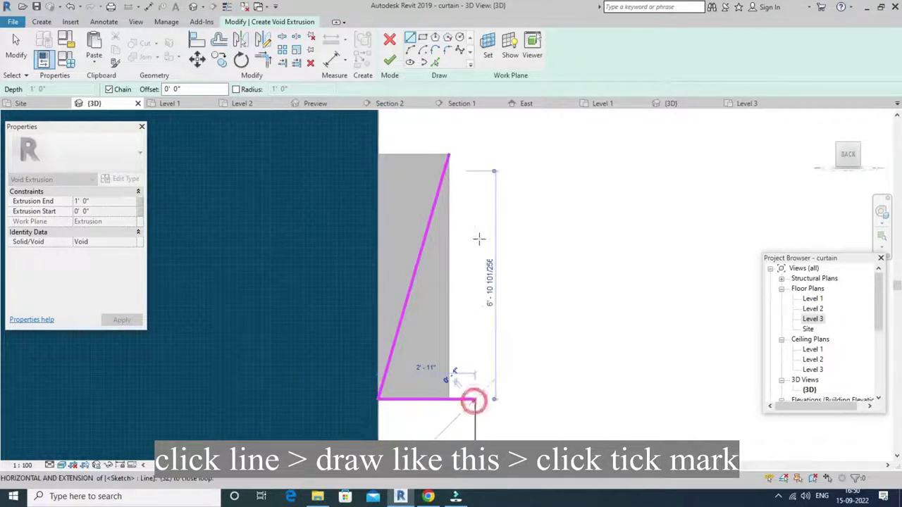
{"action": "left_click", "coordinate": [476, 131]}
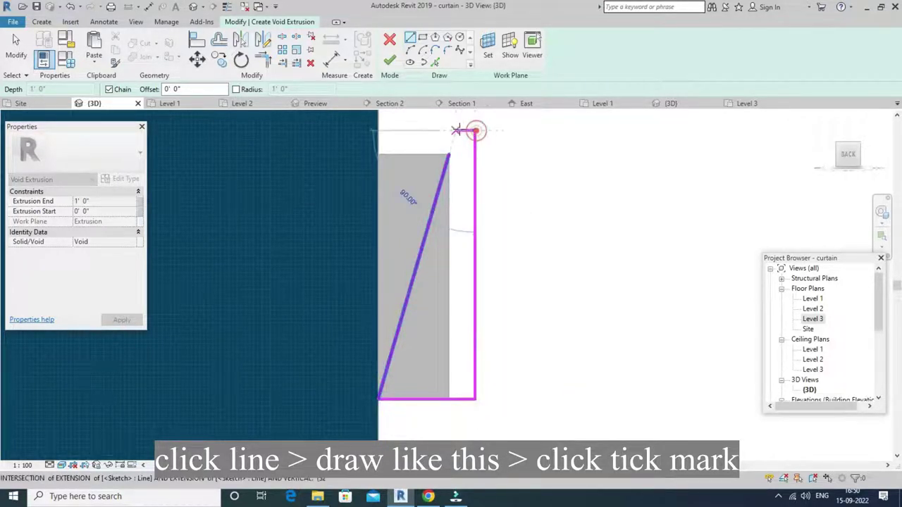
{"action": "left_click", "coordinate": [455, 131]}
{"action": "left_click", "coordinate": [449, 154]}
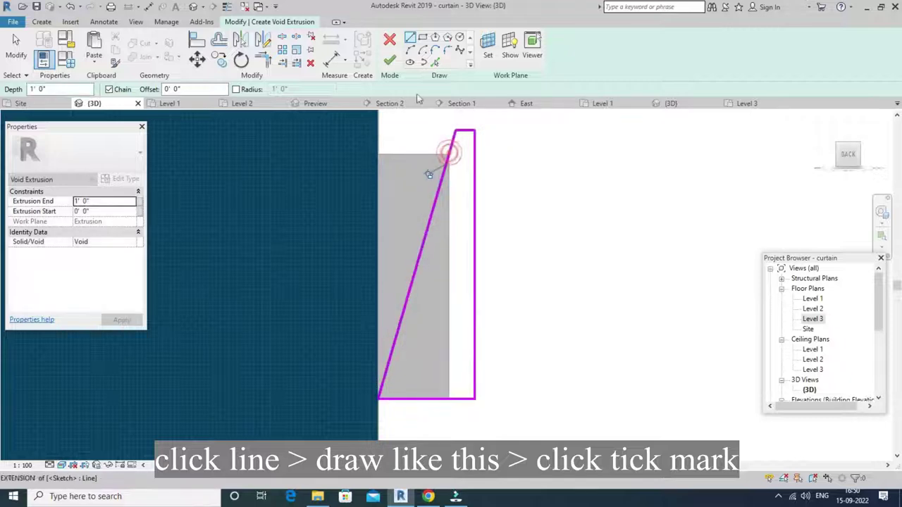
{"action": "left_click", "coordinate": [390, 60]}
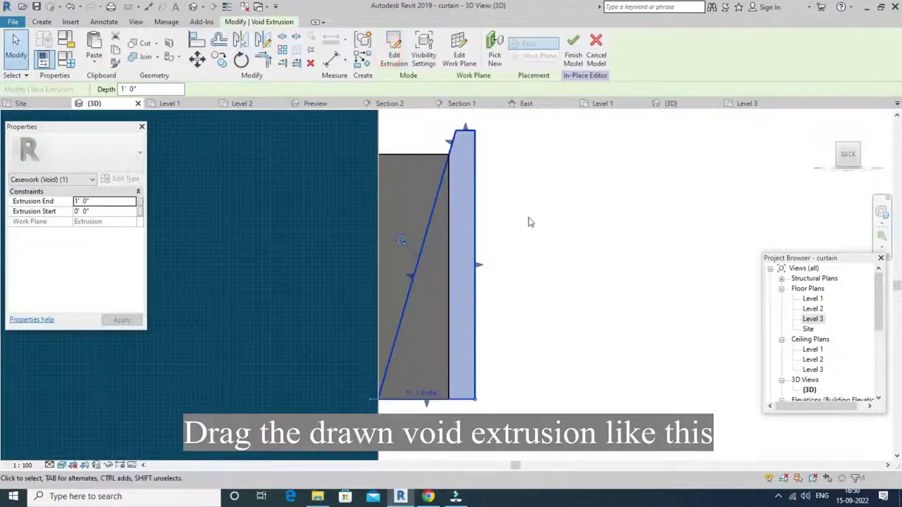
- Stretch the void extrusion across the left frame, then trim it back to the frame's width
{"action": "mouse_move", "coordinate": [530, 222]}
{"action": "middle_mouse_down", "text": "shift"}
{"action": "mouse_move", "coordinate": [488, 286]}
{"action": "mouse_move", "coordinate": [451, 296]}
{"action": "mouse_move", "coordinate": [542, 381]}
{"action": "mouse_move", "coordinate": [484, 361]}
{"action": "mouse_move", "coordinate": [475, 303]}
{"action": "mouse_move", "coordinate": [484, 370]}
{"action": "mouse_move", "coordinate": [485, 304]}
{"action": "middle_mouse_up", "text": "shift"}
{"action": "scroll", "coordinate": [451, 296], "scroll_direction": "down", "scroll_amount": 3}
{"action": "key", "text": "Escape"}
{"action": "left_click", "coordinate": [471, 355]}
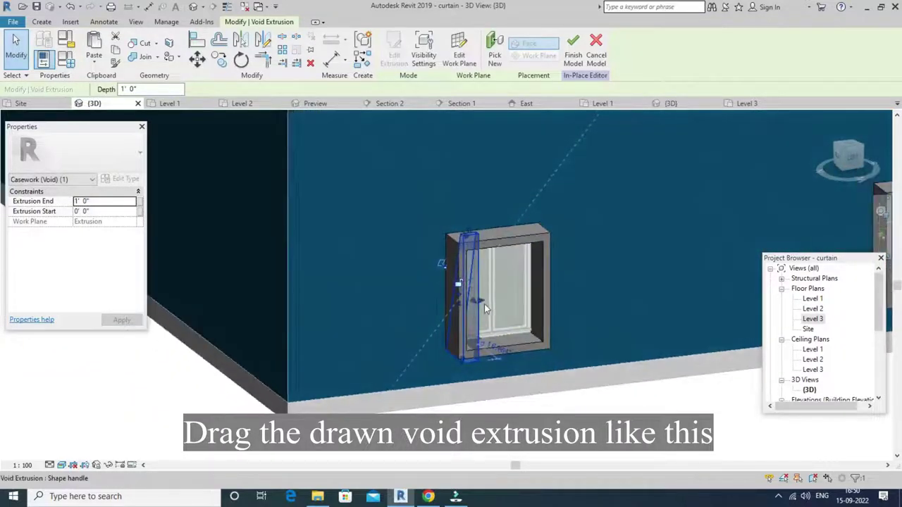
{"action": "left_click_drag", "start_coordinate": [549, 313], "coordinate": [592, 311]}
{"action": "middle_click_drag", "start_coordinate": [592, 311], "coordinate": [413, 299], "text": "shift"}
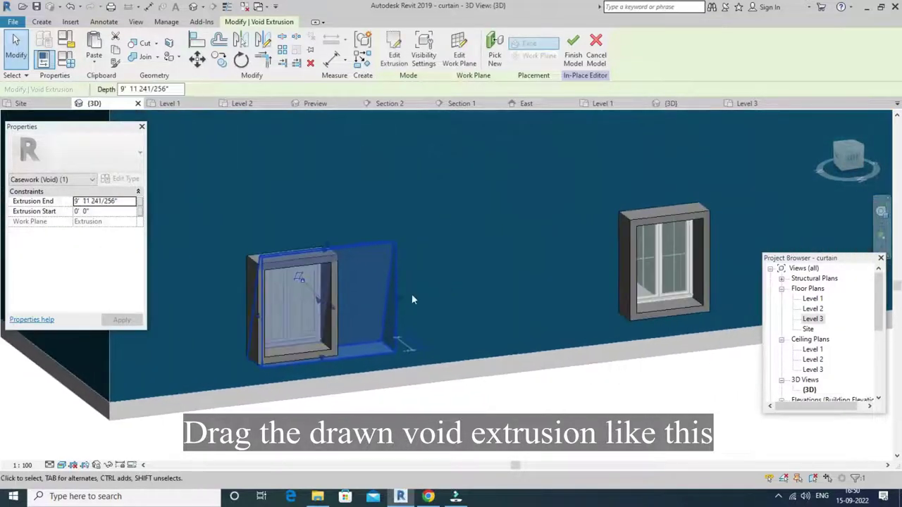
{"action": "left_click_drag", "start_coordinate": [399, 304], "coordinate": [335, 303]}
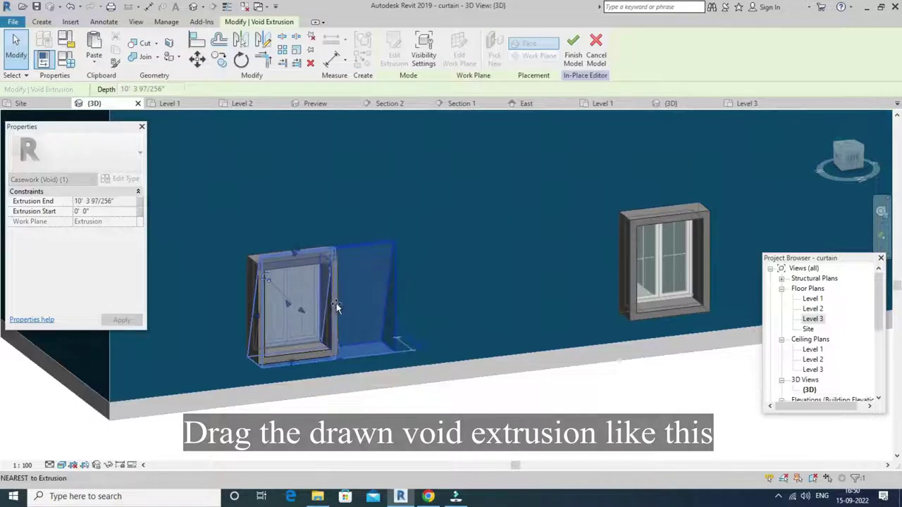
- Extend the void's end to 5' 11 27/32" and tilt it to cut the frame diagonally
{"action": "mouse_move", "coordinate": [357, 324]}
{"action": "middle_mouse_down", "text": "shift"}
{"action": "mouse_move", "coordinate": [286, 312]}
{"action": "mouse_move", "coordinate": [297, 313]}
{"action": "middle_mouse_up", "text": "shift"}
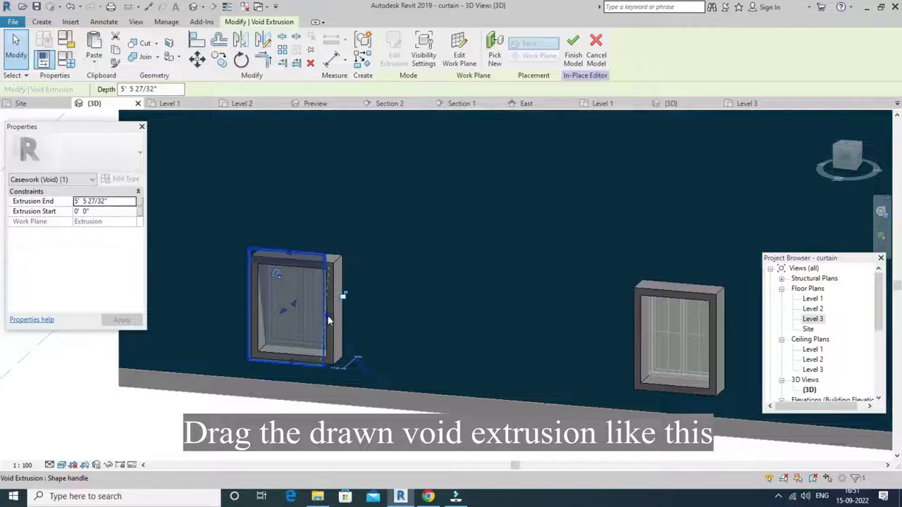
{"action": "left_click_drag", "start_coordinate": [328, 321], "coordinate": [333, 297]}
{"action": "mouse_move", "coordinate": [348, 296]}
{"action": "middle_mouse_down", "text": "shift"}
{"action": "mouse_move", "coordinate": [594, 414]}
{"action": "mouse_move", "coordinate": [493, 367]}
{"action": "middle_mouse_up", "text": "shift"}
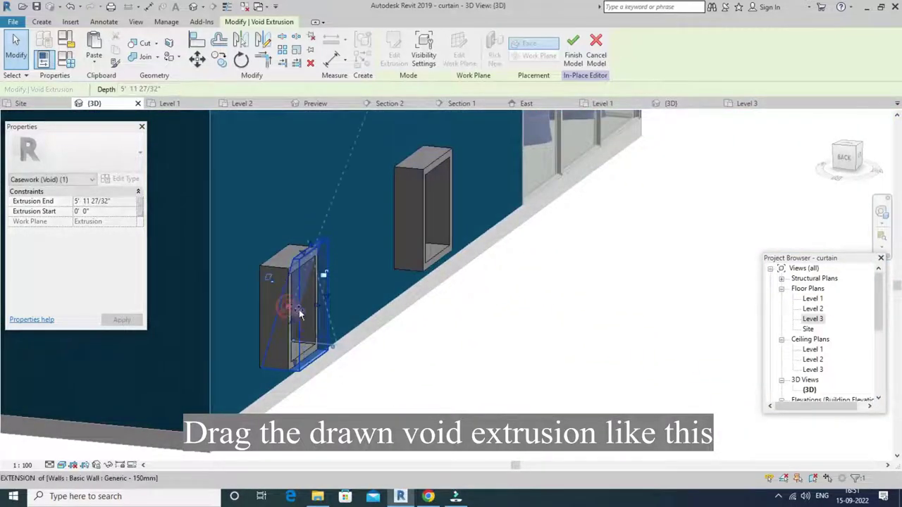
{"action": "mouse_move", "coordinate": [299, 309]}
{"action": "left_mouse_down"}
{"action": "mouse_move", "coordinate": [284, 310]}
{"action": "mouse_move", "coordinate": [294, 315]}
{"action": "left_mouse_up"}
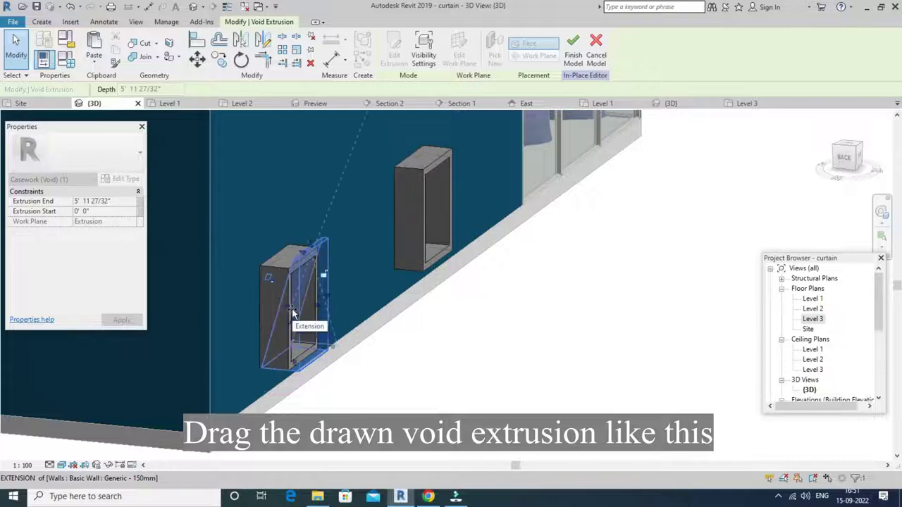
{"action": "middle_click_drag", "start_coordinate": [353, 392], "coordinate": [383, 393], "text": "shift"}
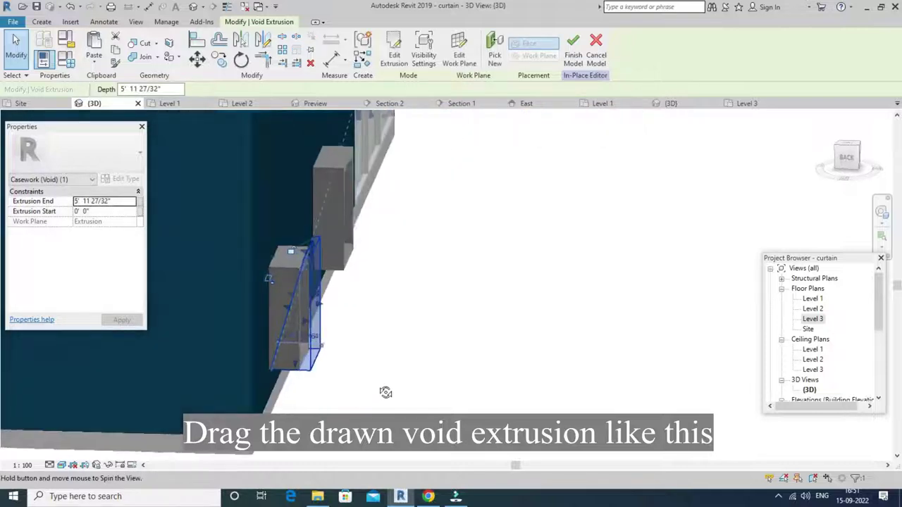
{"action": "mouse_move", "coordinate": [312, 368]}
{"action": "middle_mouse_down", "text": "shift"}
{"action": "mouse_move", "coordinate": [365, 364]}
{"action": "mouse_move", "coordinate": [355, 383]}
{"action": "mouse_move", "coordinate": [268, 376]}
{"action": "mouse_move", "coordinate": [252, 323]}
{"action": "middle_mouse_up", "text": "shift"}
{"action": "left_click", "coordinate": [372, 363]}
{"action": "scroll", "coordinate": [253, 323], "scroll_direction": "down", "scroll_amount": 3}
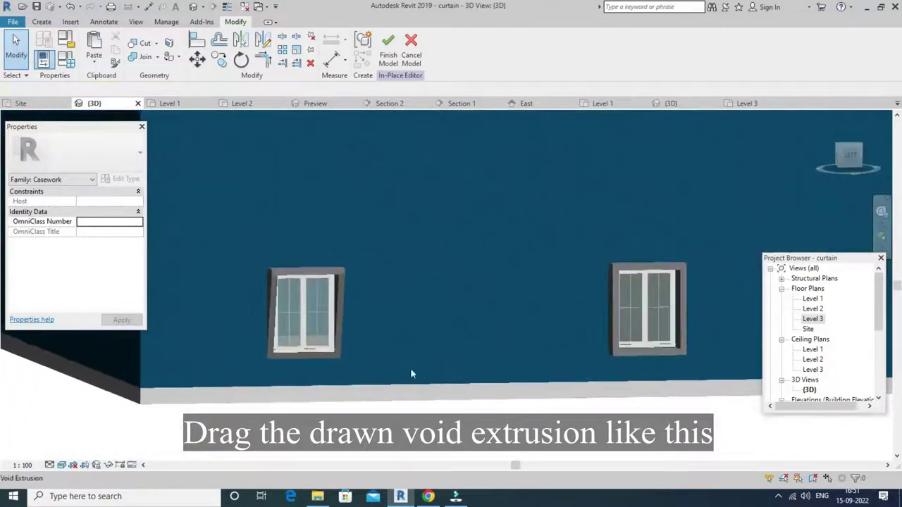
{"action": "mouse_move", "coordinate": [413, 373]}
{"action": "middle_mouse_down", "text": "shift"}
{"action": "mouse_move", "coordinate": [447, 393]}
{"action": "mouse_move", "coordinate": [325, 308]}
{"action": "mouse_move", "coordinate": [423, 354]}
{"action": "mouse_move", "coordinate": [329, 308]}
{"action": "mouse_move", "coordinate": [417, 320]}
{"action": "mouse_move", "coordinate": [299, 252]}
{"action": "middle_mouse_up", "text": "shift"}
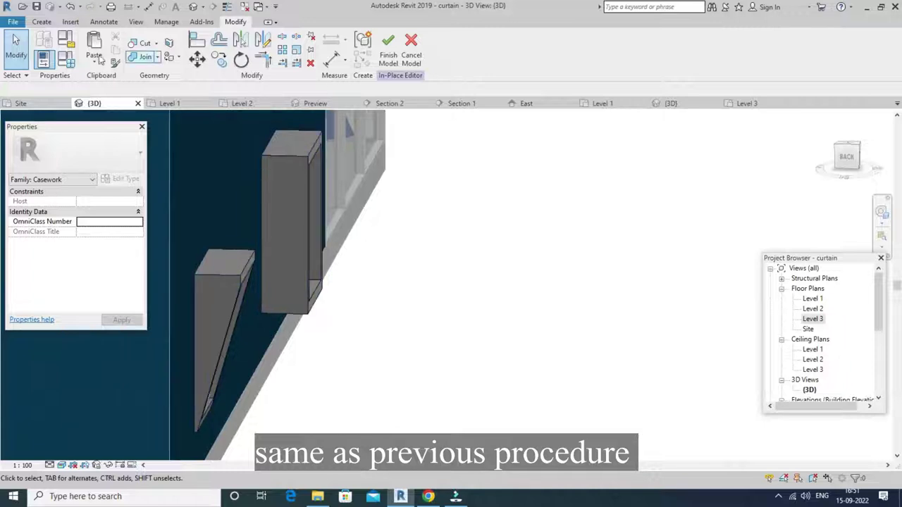
- Start another void extrusion, picking a new work plane for its sketch
{"action": "left_click", "coordinate": [40, 22]}
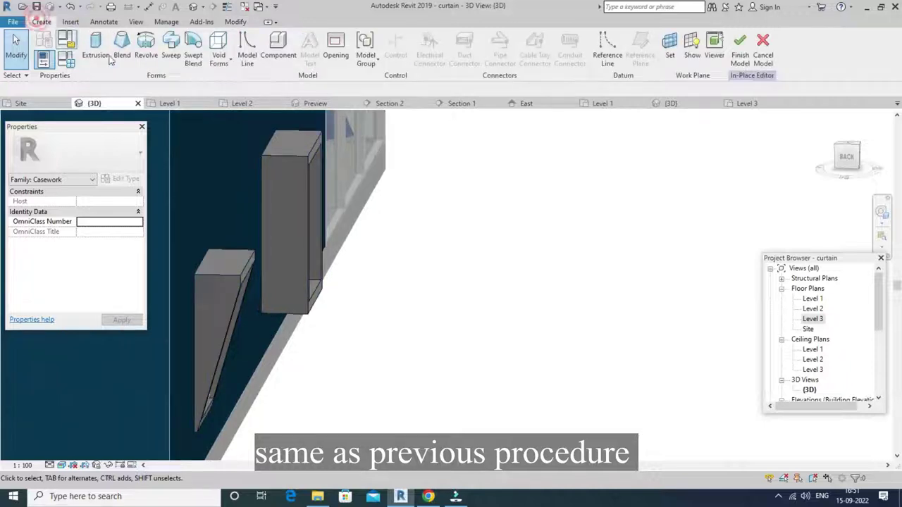
{"action": "left_click", "coordinate": [217, 54]}
{"action": "left_click", "coordinate": [240, 141]}
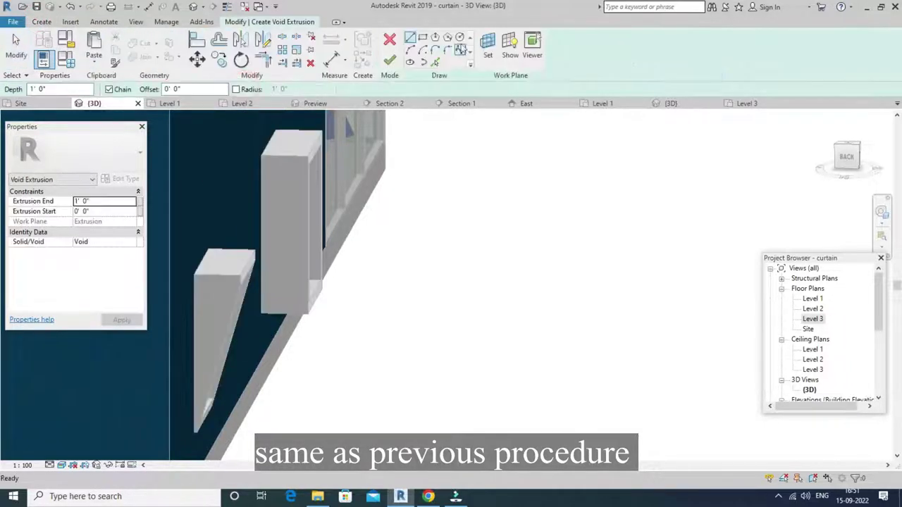
{"action": "left_click", "coordinate": [489, 46]}
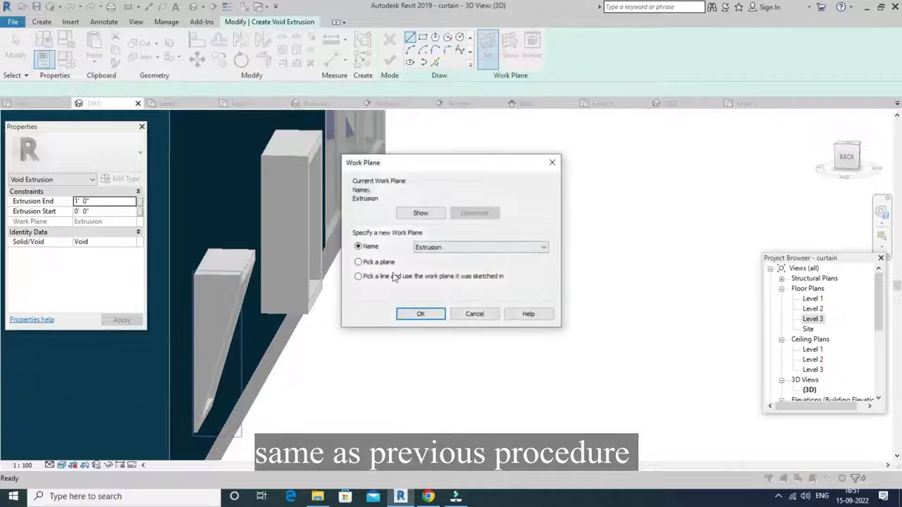
{"action": "left_click", "coordinate": [406, 313]}
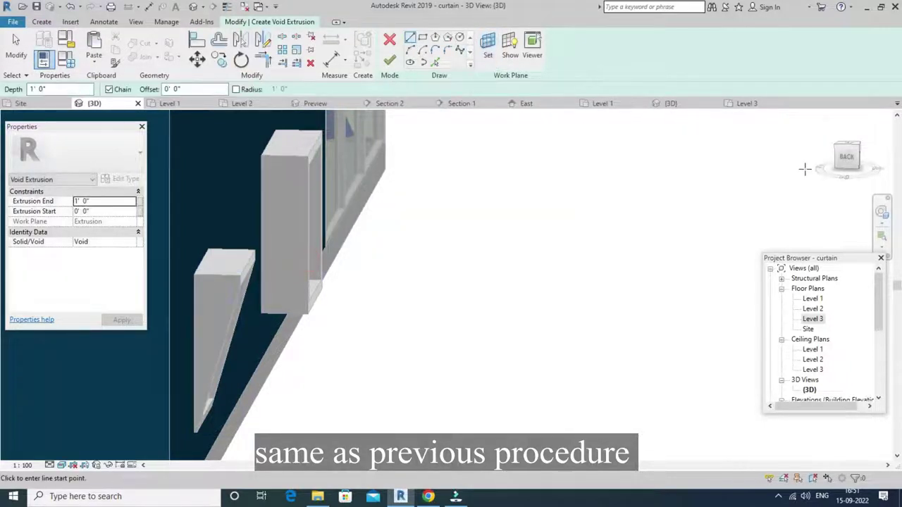
- From the Back view, sketch the triangle's diagonal, vertical and closing edges against the right frame's side
{"action": "left_click", "coordinate": [846, 158]}
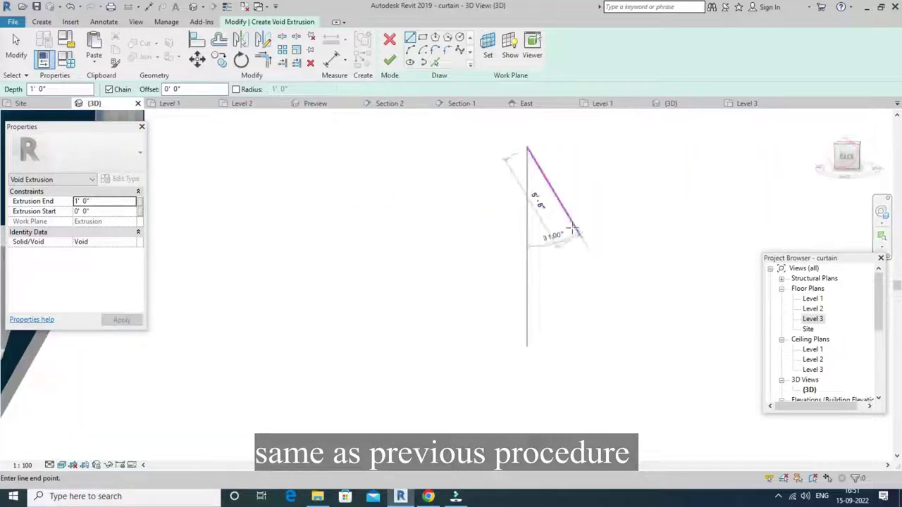
{"action": "scroll", "coordinate": [510, 264], "scroll_direction": "up", "scroll_amount": 2}
{"action": "scroll", "coordinate": [599, 331], "scroll_direction": "up", "scroll_amount": 2}
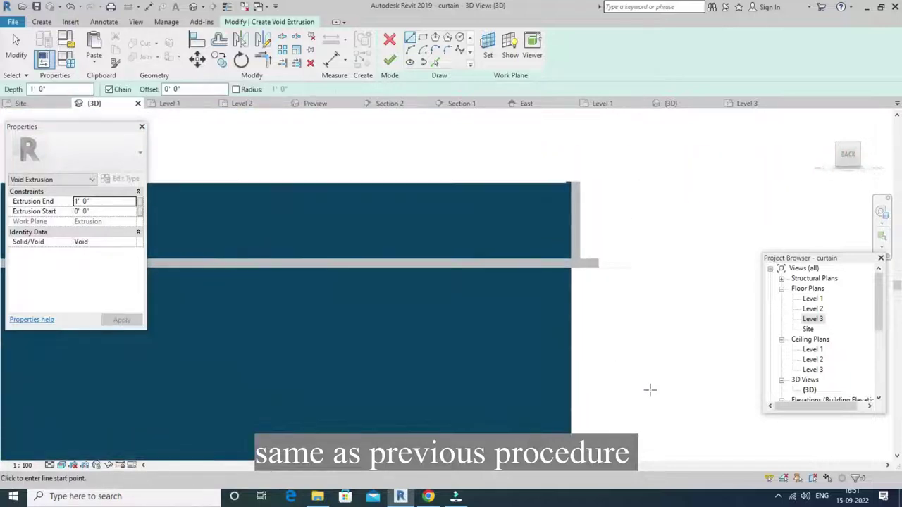
{"action": "scroll", "coordinate": [649, 388], "scroll_direction": "up", "scroll_amount": 2}
{"action": "scroll", "coordinate": [518, 331], "scroll_direction": "up", "scroll_amount": 1}
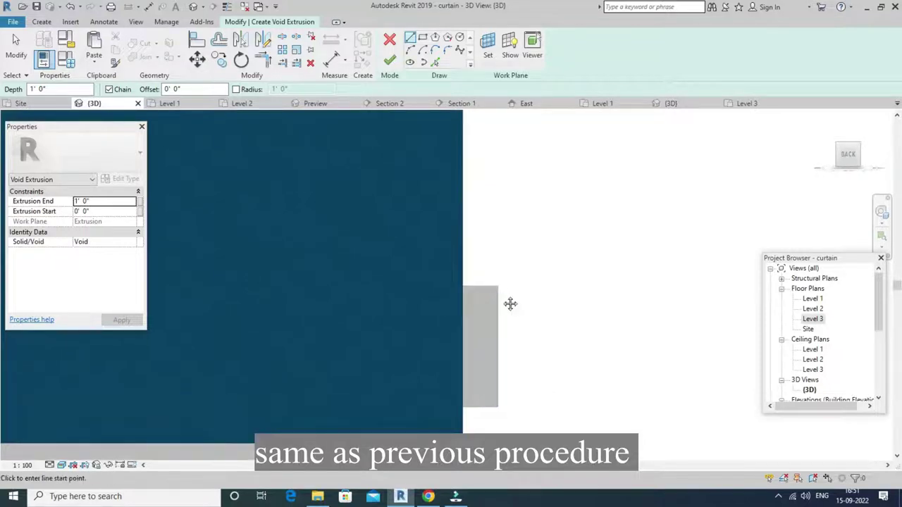
{"action": "scroll", "coordinate": [493, 302], "scroll_direction": "up", "scroll_amount": 1}
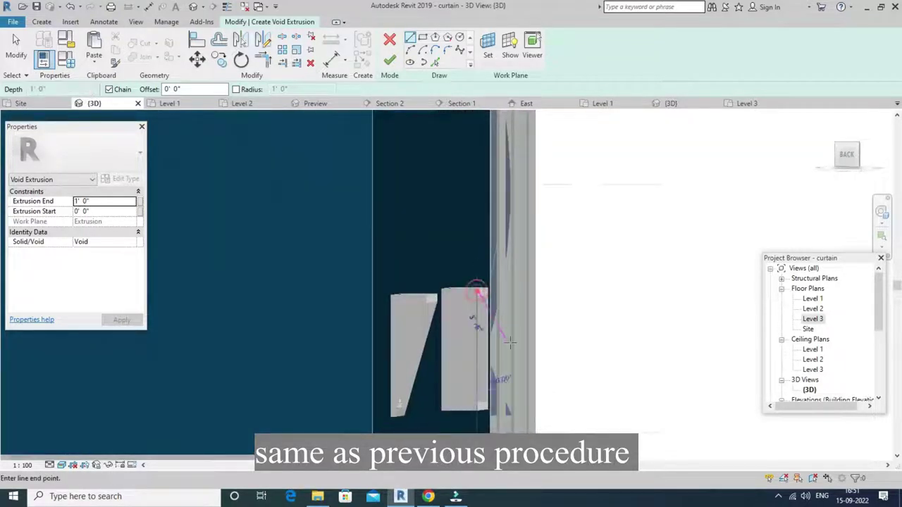
{"action": "middle_click_drag", "start_coordinate": [543, 350], "coordinate": [562, 349]}
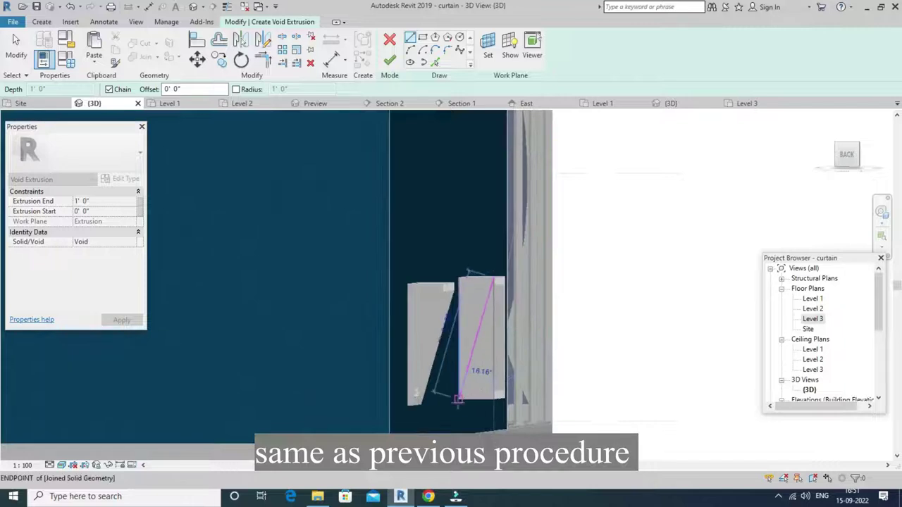
{"action": "left_click", "coordinate": [458, 399]}
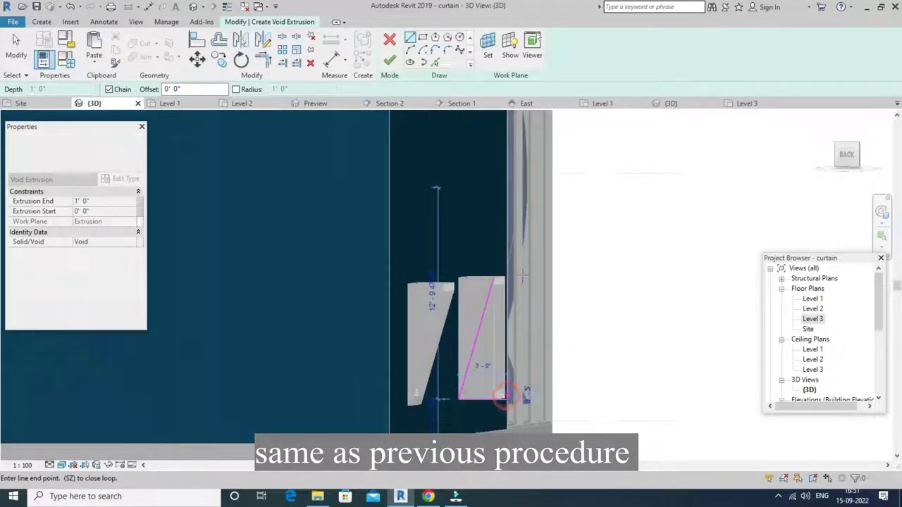
{"action": "mouse_move", "coordinate": [523, 276]}
{"action": "middle_mouse_down", "text": "shift"}
{"action": "mouse_move", "coordinate": [546, 280]}
{"action": "mouse_move", "coordinate": [529, 262]}
{"action": "middle_mouse_up", "text": "shift"}
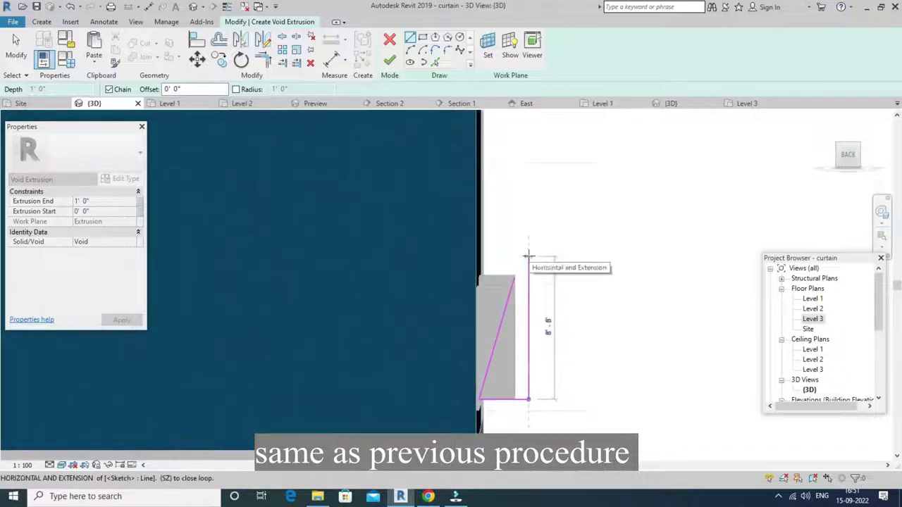
{"action": "left_click", "coordinate": [529, 256]}
{"action": "left_click", "coordinate": [520, 255]}
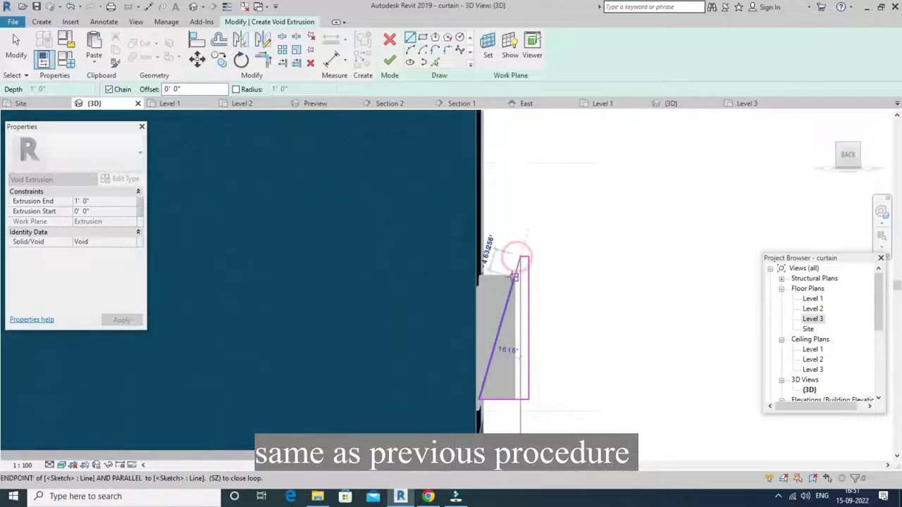
- Finish the void extrusion and extend its depth to 6' 2 31/32" through the second frame
{"action": "left_click", "coordinate": [390, 61]}
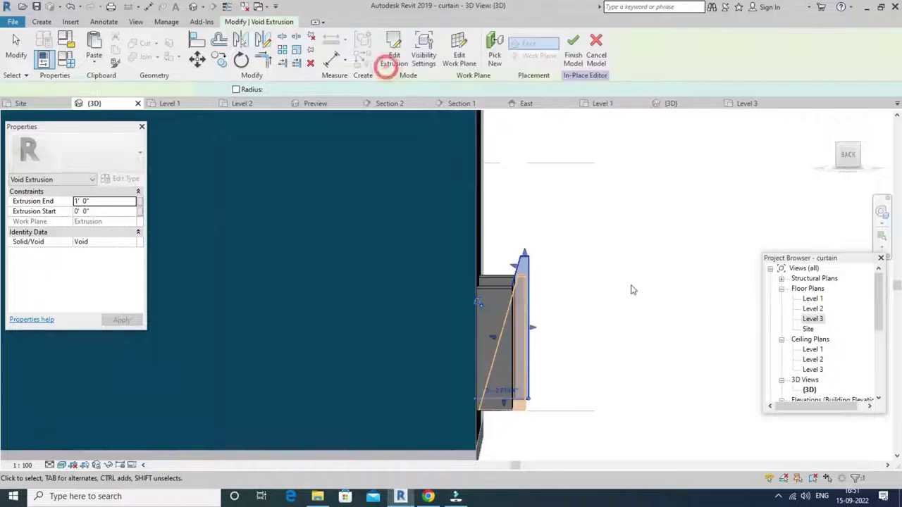
{"action": "mouse_move", "coordinate": [630, 288]}
{"action": "middle_mouse_down", "text": "shift"}
{"action": "mouse_move", "coordinate": [554, 338]}
{"action": "mouse_move", "coordinate": [491, 342]}
{"action": "mouse_move", "coordinate": [480, 374]}
{"action": "mouse_move", "coordinate": [423, 377]}
{"action": "mouse_move", "coordinate": [491, 332]}
{"action": "middle_mouse_up", "text": "shift"}
{"action": "left_click_drag", "start_coordinate": [472, 336], "coordinate": [527, 337]}
{"action": "mouse_move", "coordinate": [527, 337]}
{"action": "middle_mouse_down", "text": "shift"}
{"action": "mouse_move", "coordinate": [475, 339]}
{"action": "mouse_move", "coordinate": [493, 359]}
{"action": "middle_mouse_up", "text": "shift"}
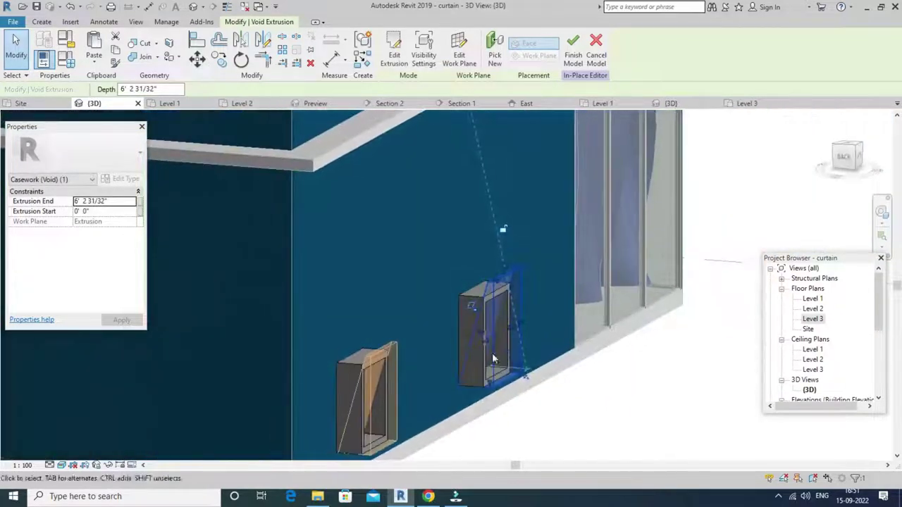
- Angle the void across the second frame so it cuts the frame into a sloped wedge
{"action": "left_click", "coordinate": [480, 334]}
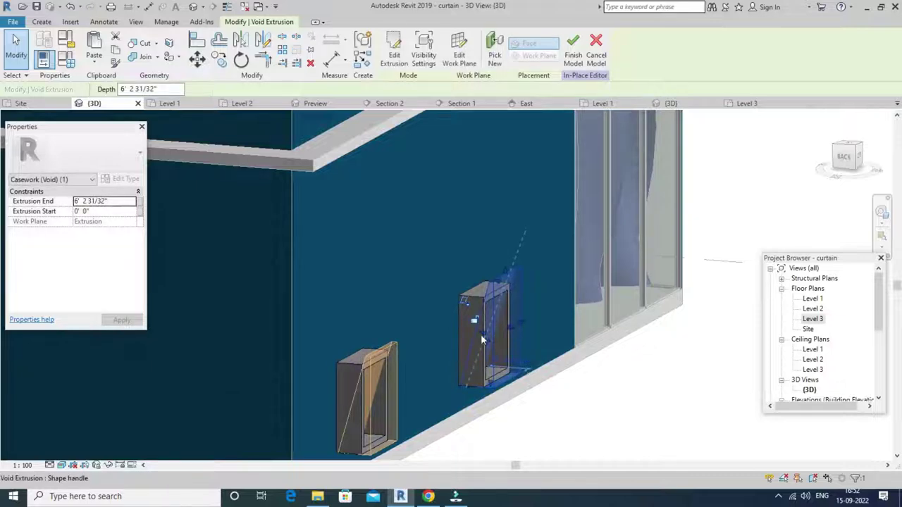
{"action": "left_click_drag", "start_coordinate": [482, 332], "coordinate": [549, 364]}
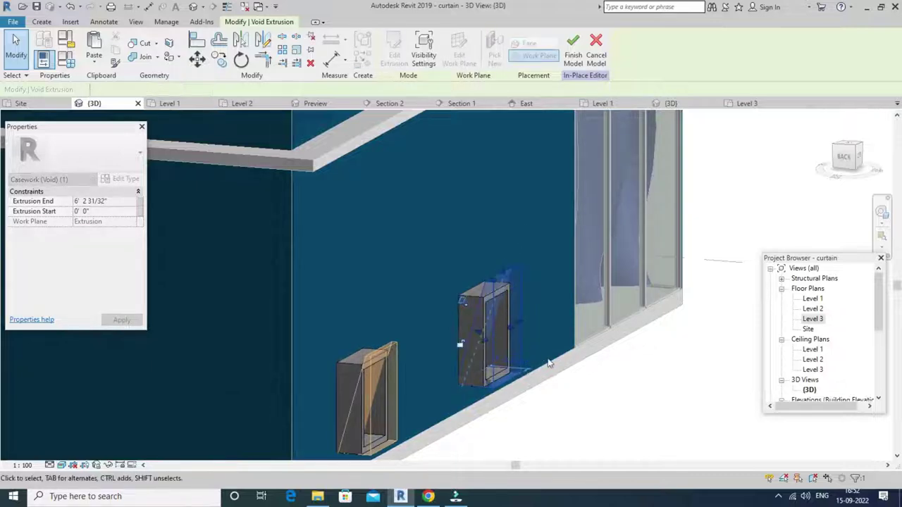
{"action": "left_click", "coordinate": [560, 379]}
{"action": "mouse_move", "coordinate": [560, 378]}
{"action": "middle_mouse_down", "text": "shift"}
{"action": "mouse_move", "coordinate": [519, 411]}
{"action": "mouse_move", "coordinate": [585, 404]}
{"action": "mouse_move", "coordinate": [484, 399]}
{"action": "middle_mouse_up", "text": "shift"}
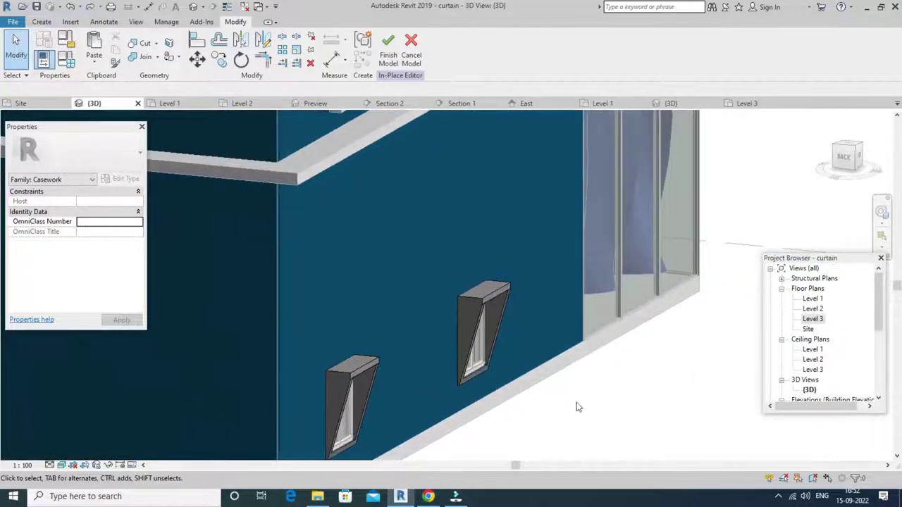
- Turn the view to face the blue wall front-on and finish the Casework 4 in-place model
{"action": "mouse_move", "coordinate": [606, 416]}
{"action": "middle_mouse_down", "text": "shift"}
{"action": "mouse_move", "coordinate": [473, 382]}
{"action": "mouse_move", "coordinate": [655, 441]}
{"action": "middle_mouse_up", "text": "shift"}
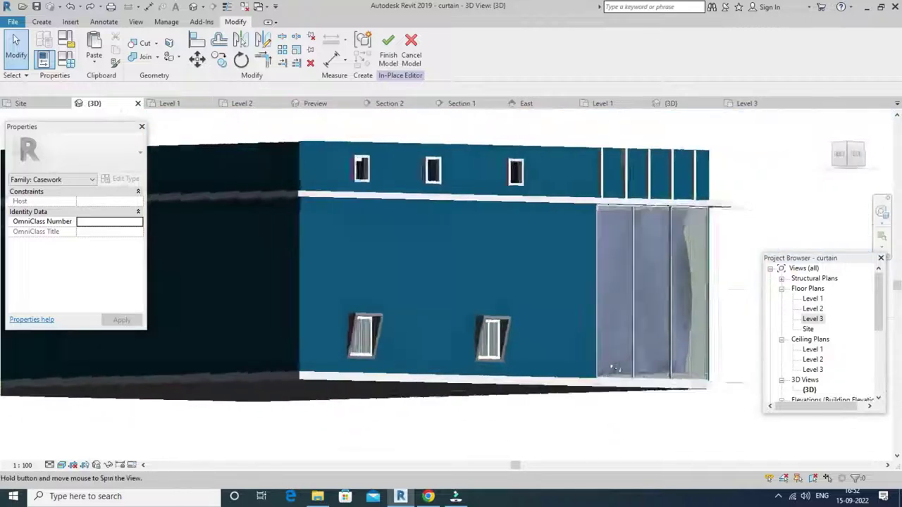
{"action": "mouse_move", "coordinate": [545, 445]}
{"action": "middle_mouse_down", "text": "shift"}
{"action": "mouse_move", "coordinate": [491, 432]}
{"action": "mouse_move", "coordinate": [590, 399]}
{"action": "mouse_move", "coordinate": [633, 427]}
{"action": "mouse_move", "coordinate": [500, 410]}
{"action": "mouse_move", "coordinate": [537, 435]}
{"action": "middle_mouse_up", "text": "shift"}
{"action": "mouse_move", "coordinate": [573, 385]}
{"action": "middle_mouse_down", "text": "shift"}
{"action": "mouse_move", "coordinate": [505, 401]}
{"action": "mouse_move", "coordinate": [423, 467]}
{"action": "mouse_move", "coordinate": [385, 373]}
{"action": "mouse_move", "coordinate": [408, 329]}
{"action": "mouse_move", "coordinate": [437, 358]}
{"action": "mouse_move", "coordinate": [550, 404]}
{"action": "mouse_move", "coordinate": [630, 411]}
{"action": "mouse_move", "coordinate": [637, 421]}
{"action": "mouse_move", "coordinate": [399, 409]}
{"action": "mouse_move", "coordinate": [564, 416]}
{"action": "middle_mouse_up", "text": "shift"}
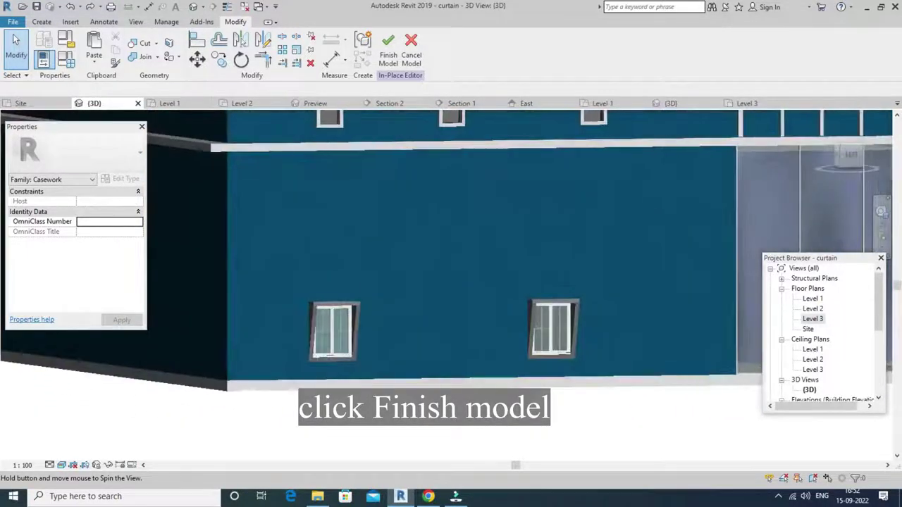
{"action": "left_click", "coordinate": [389, 49]}
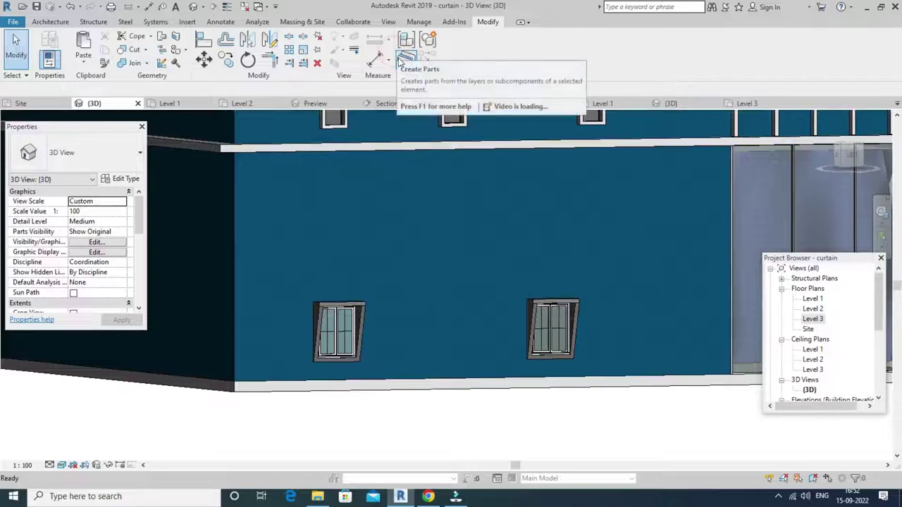